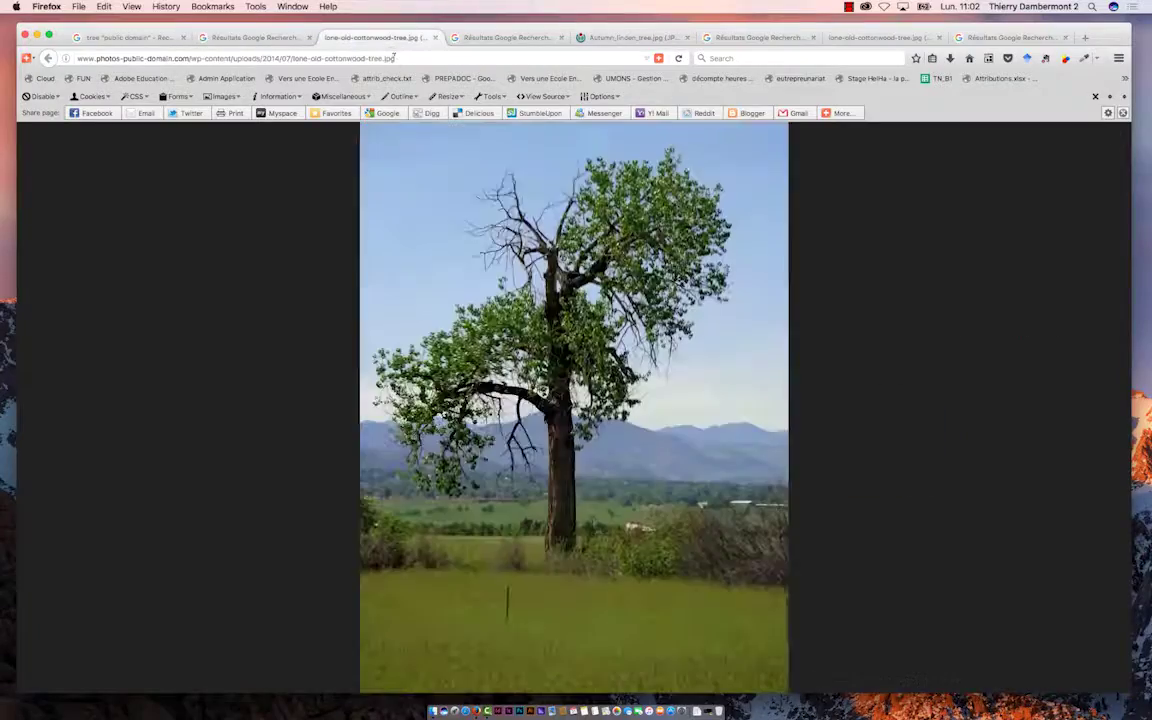
Enlarge the cottonwood tree photo to full size and examine its foliage, branches and trunk.
{"action": "left_click", "coordinate": [635, 414]}
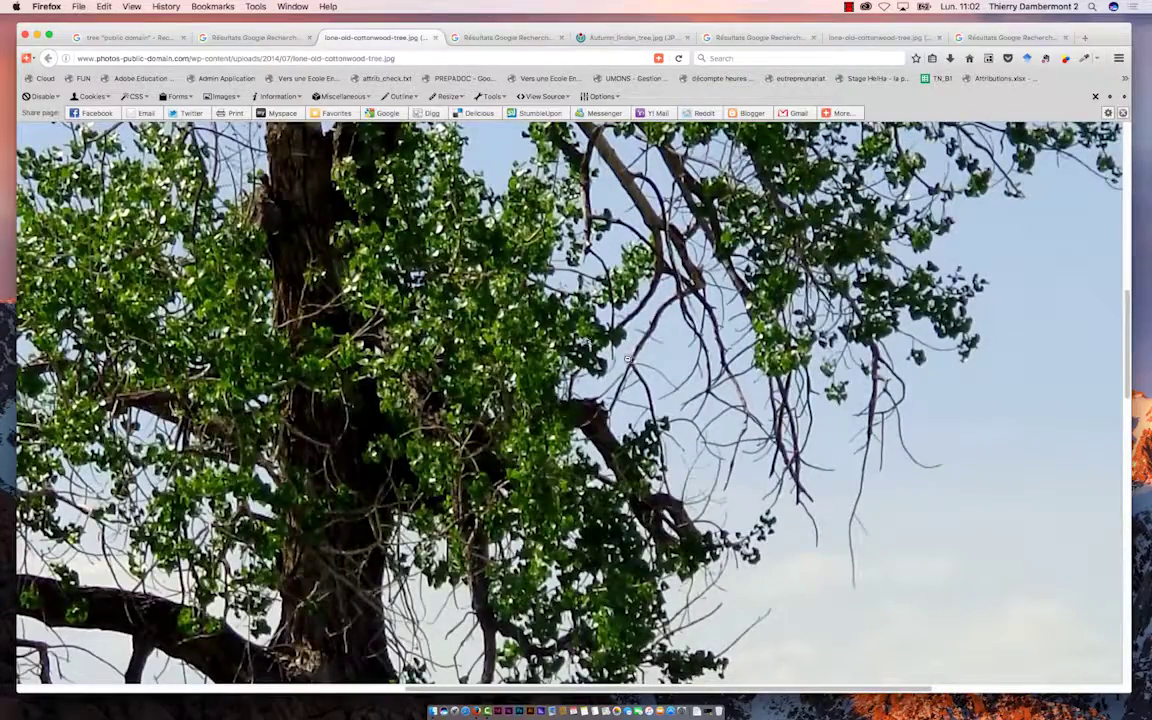
{"action": "scroll", "coordinate": [629, 359], "scroll_direction": "up", "scroll_amount": 10}
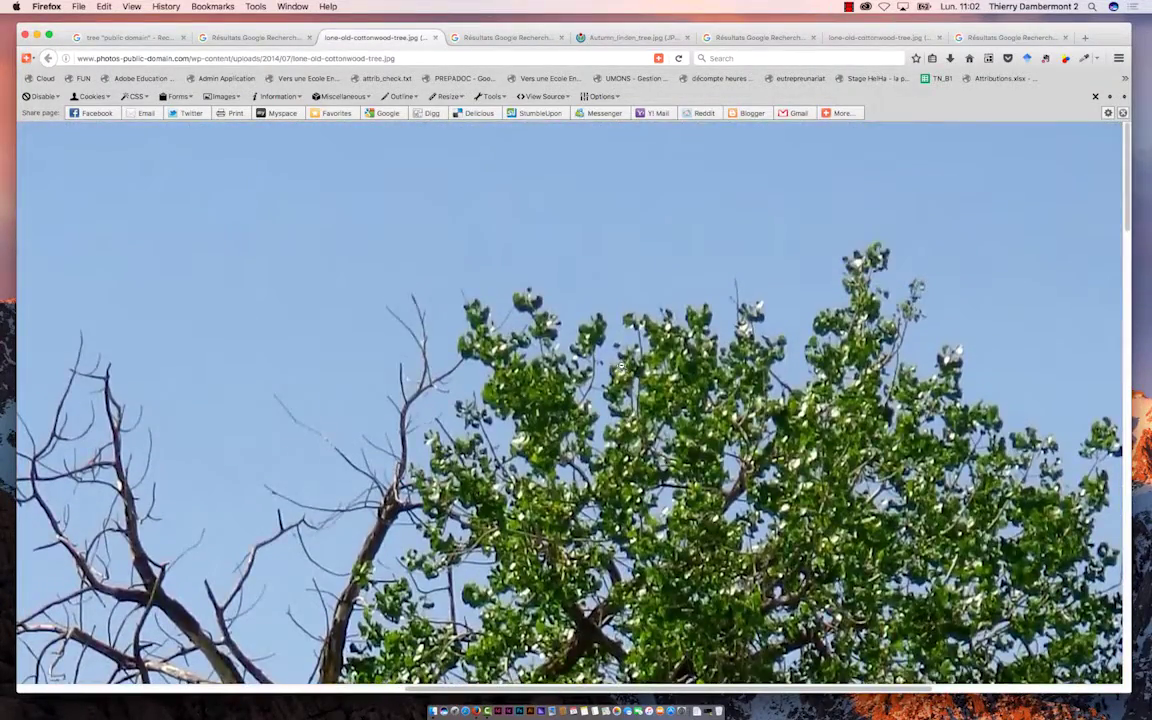
{"action": "scroll", "coordinate": [620, 366], "scroll_direction": "down", "scroll_amount": 15}
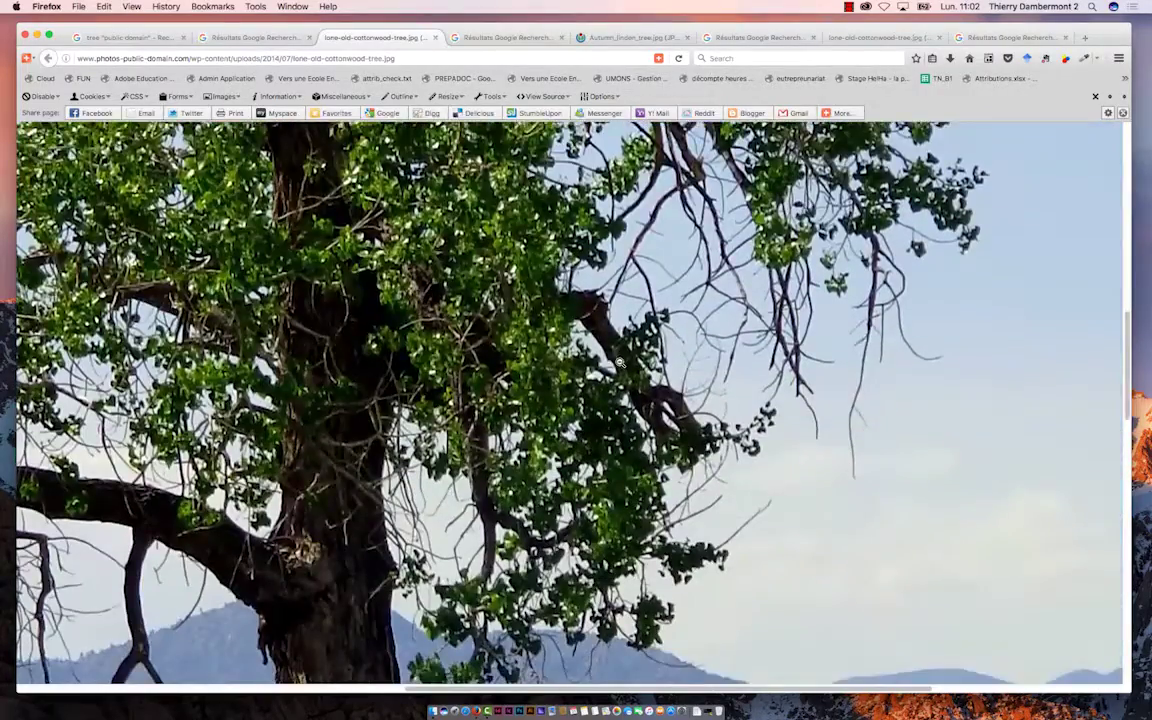
{"action": "scroll", "coordinate": [620, 363], "scroll_direction": "down", "scroll_amount": 10}
{"action": "scroll", "coordinate": [612, 358], "scroll_direction": "up", "scroll_amount": 3}
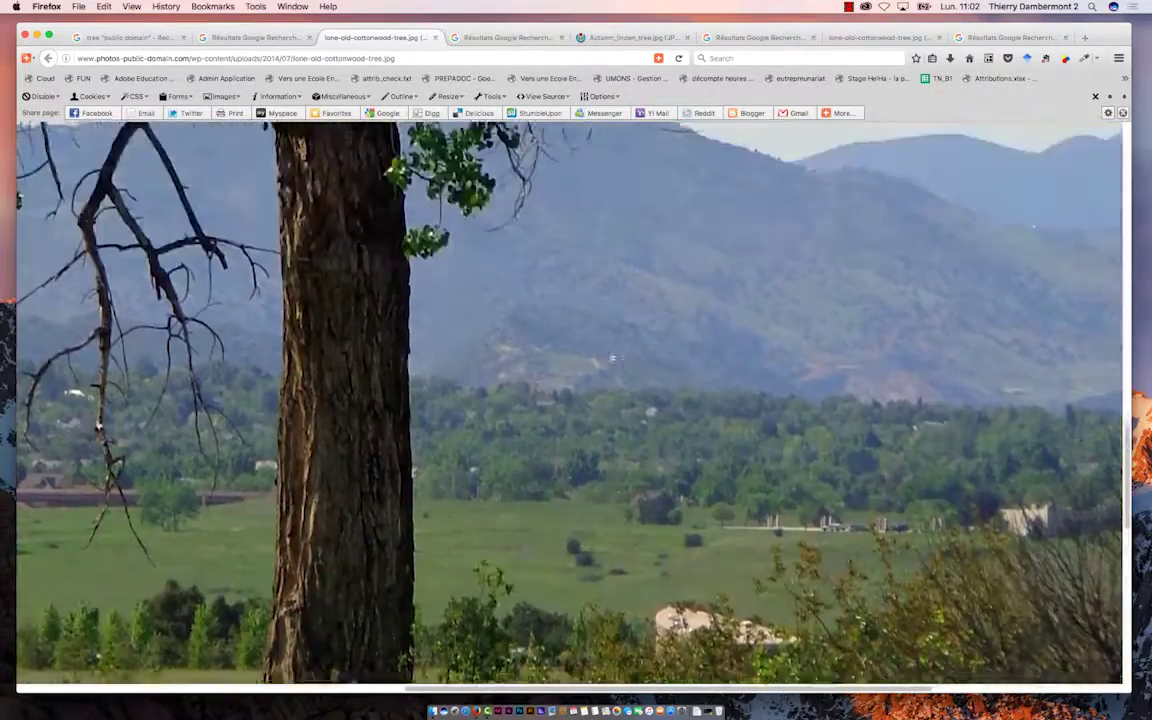
{"action": "scroll", "coordinate": [612, 358], "scroll_direction": "up", "scroll_amount": 10}
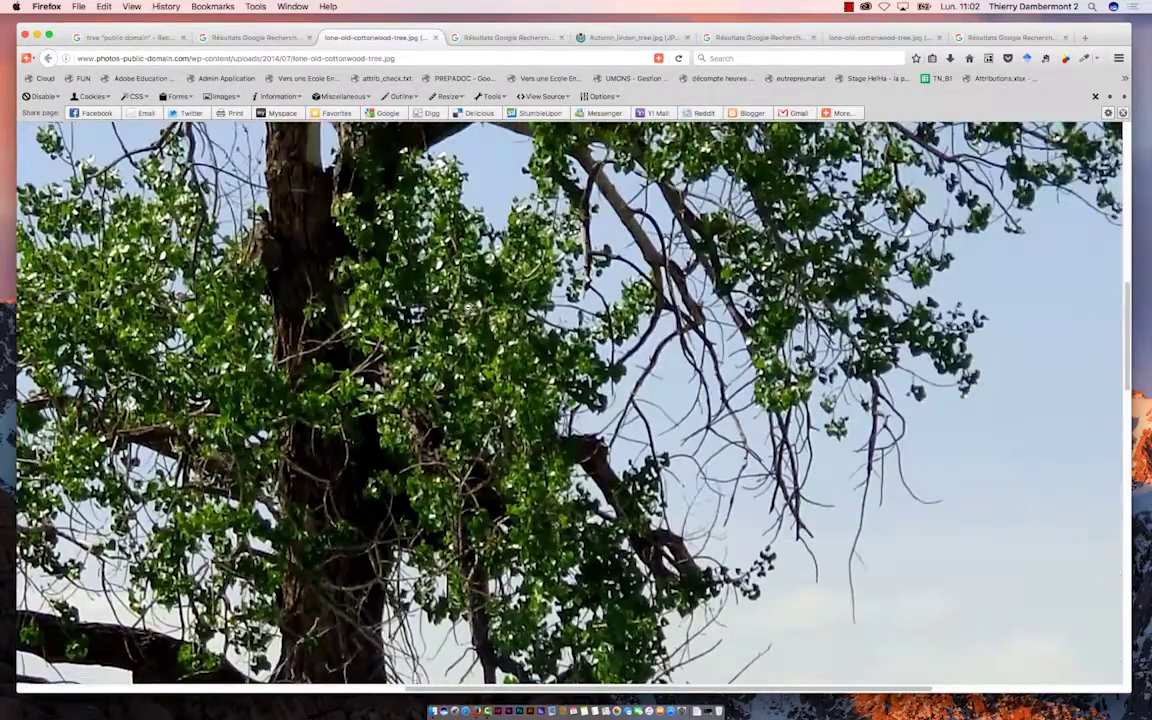
Save the tree image as lone-old-cottonwood-tree.jpg in a new Desktop folder named "détourage par silhouette".
{"action": "right_click", "coordinate": [471, 305]}
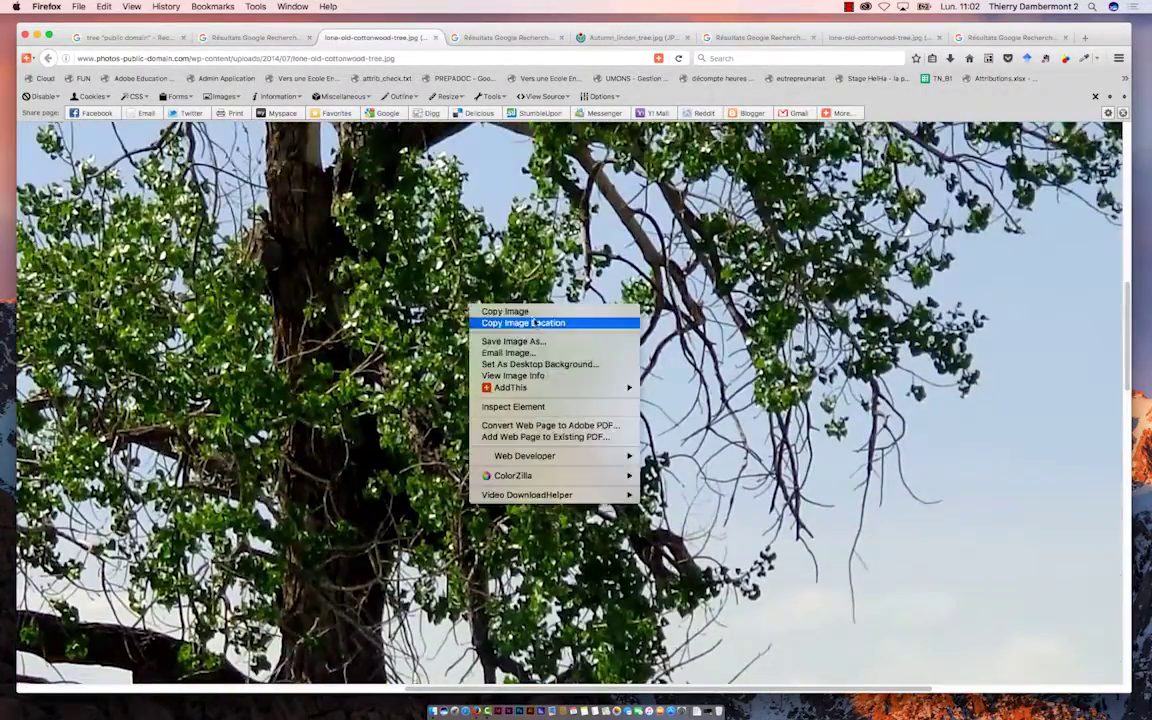
{"action": "left_click", "coordinate": [545, 343]}
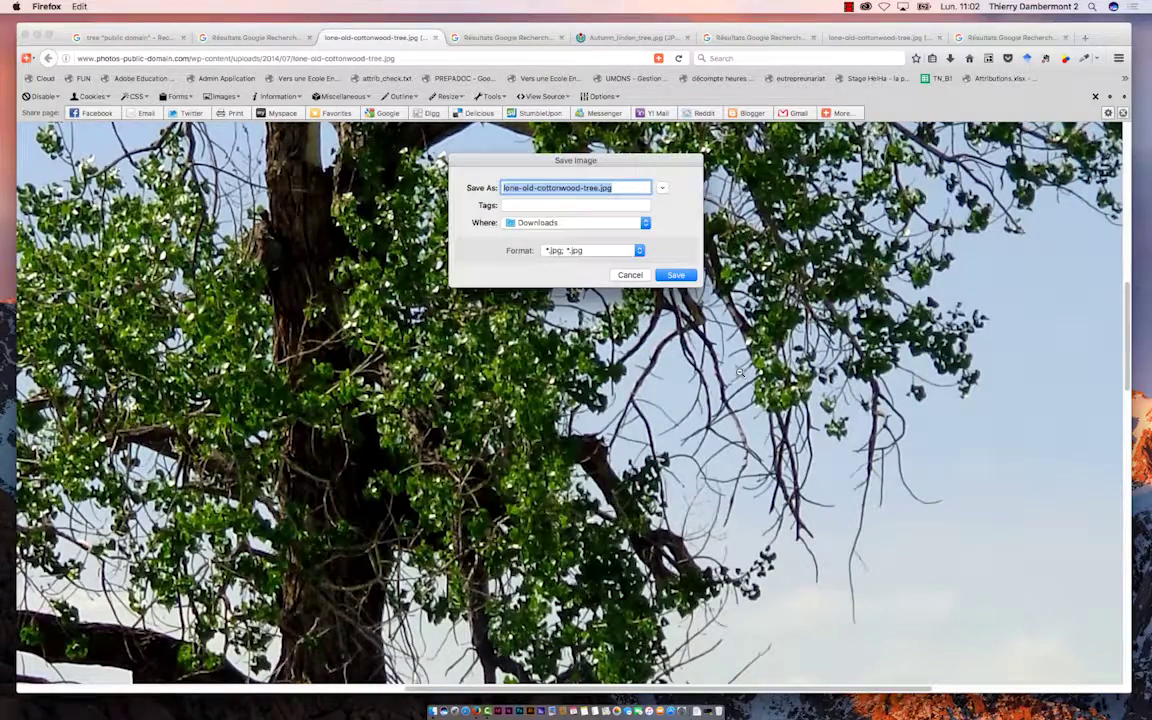
{"action": "left_click", "coordinate": [663, 188]}
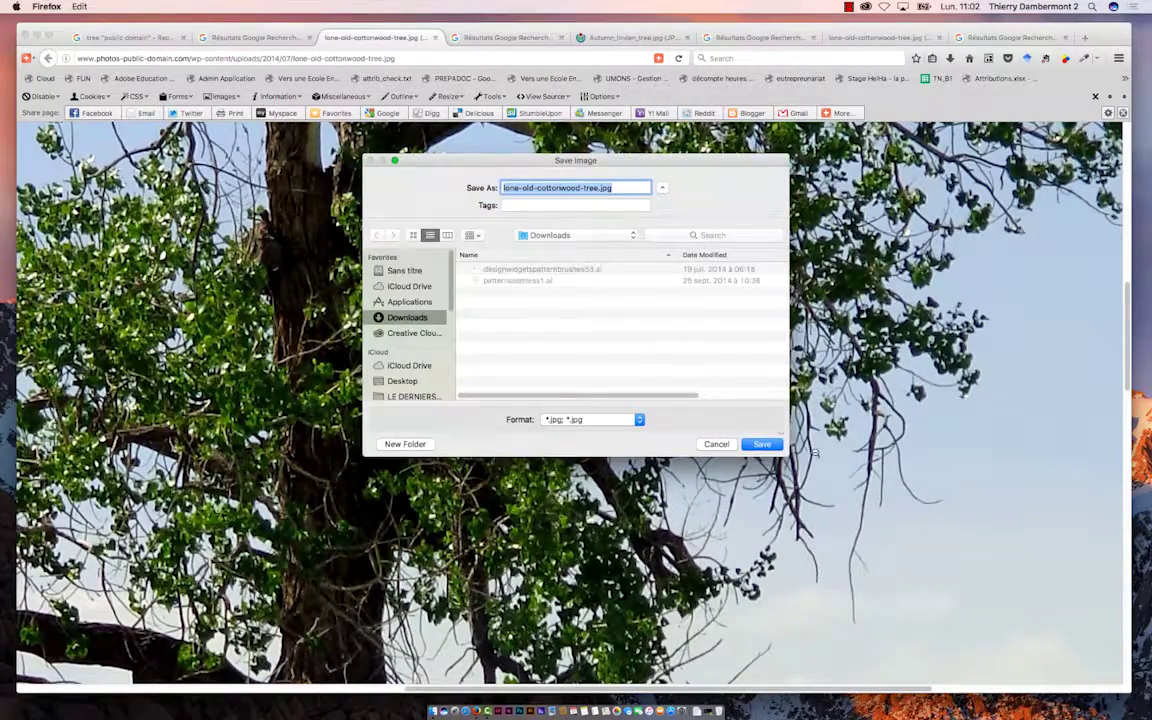
{"action": "left_click", "coordinate": [402, 381]}
{"action": "left_click", "coordinate": [405, 484]}
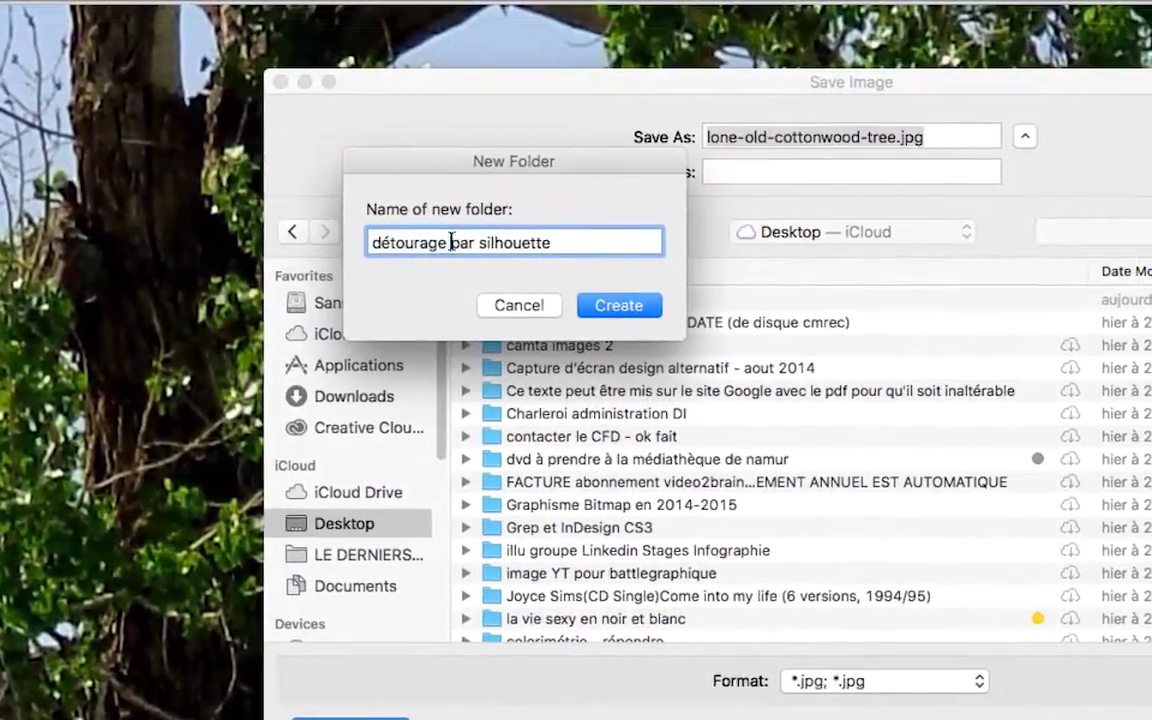
{"action": "left_click_drag", "start_coordinate": [558, 243], "coordinate": [478, 255]}
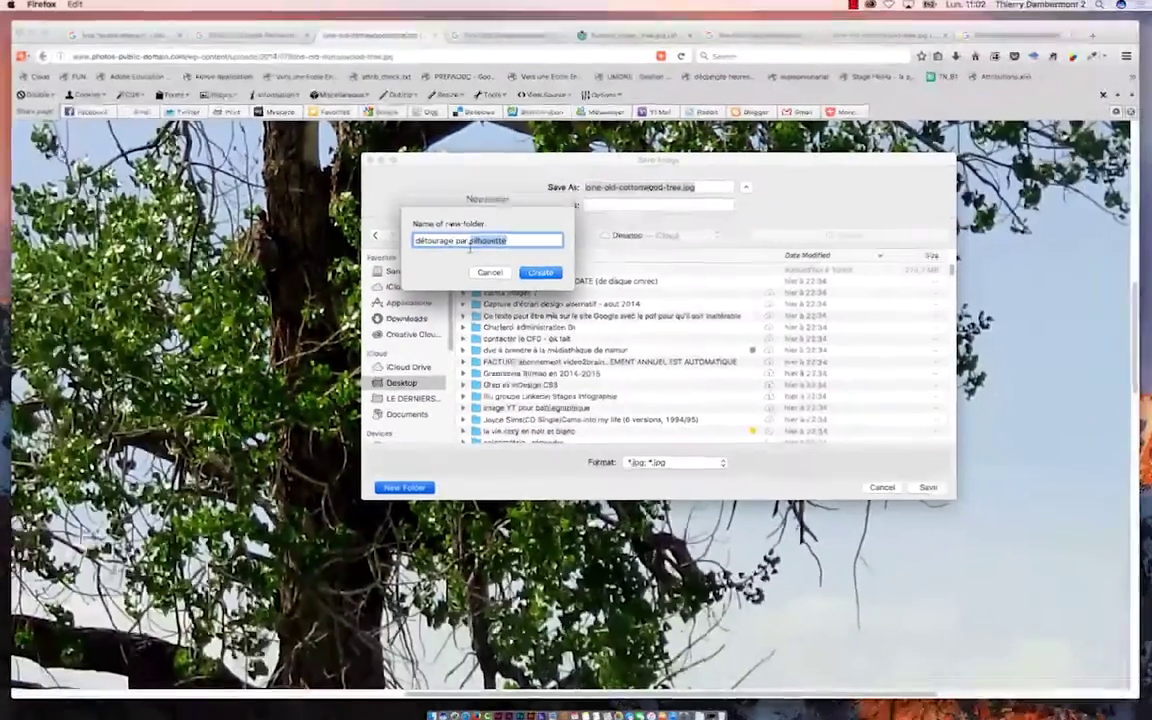
{"action": "key", "text": "Return"}
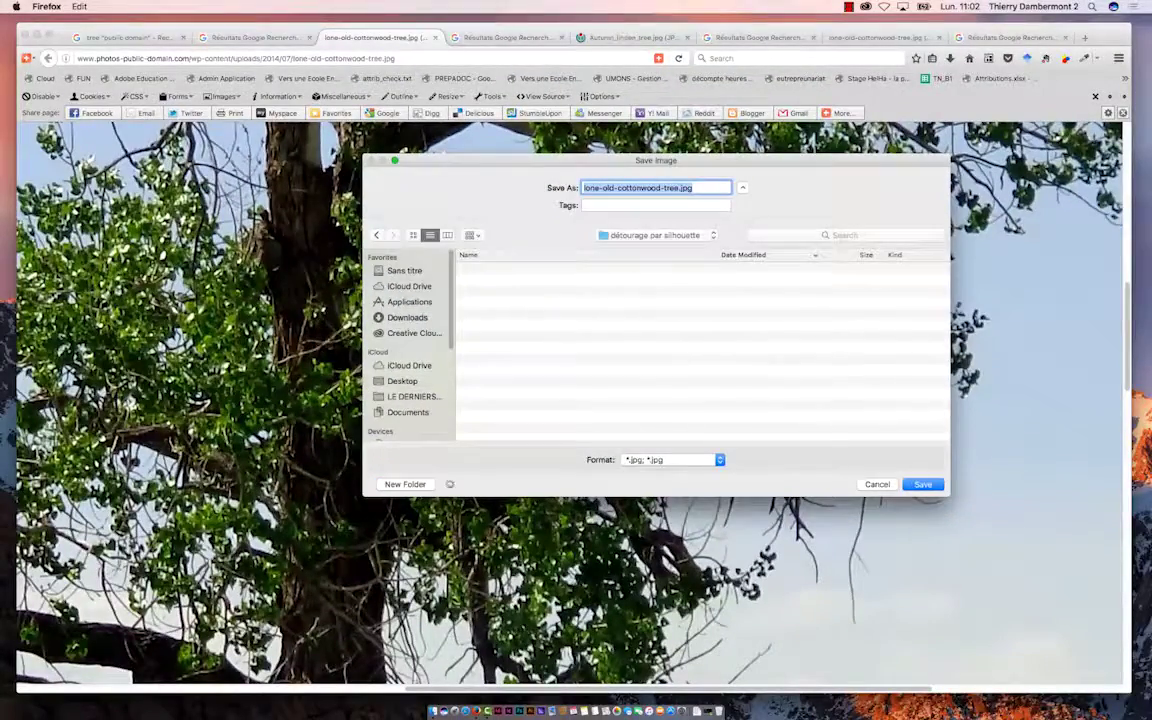
{"action": "key", "text": "Return"}
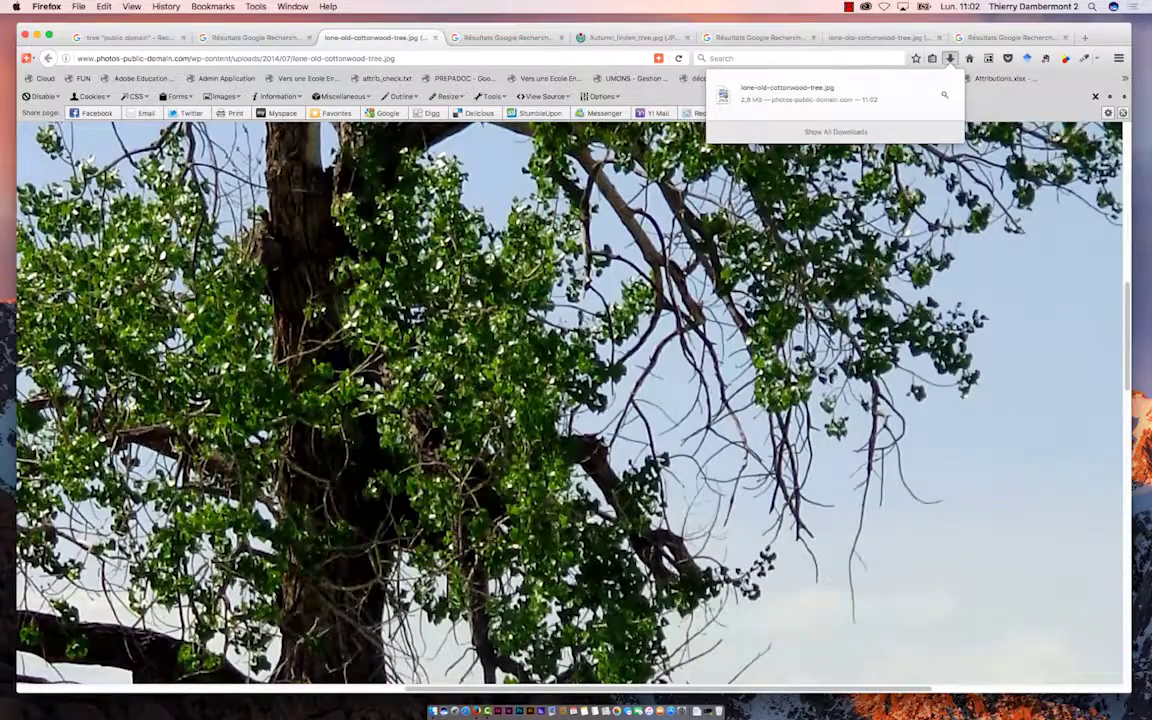
{"action": "left_click", "coordinate": [450, 572]}
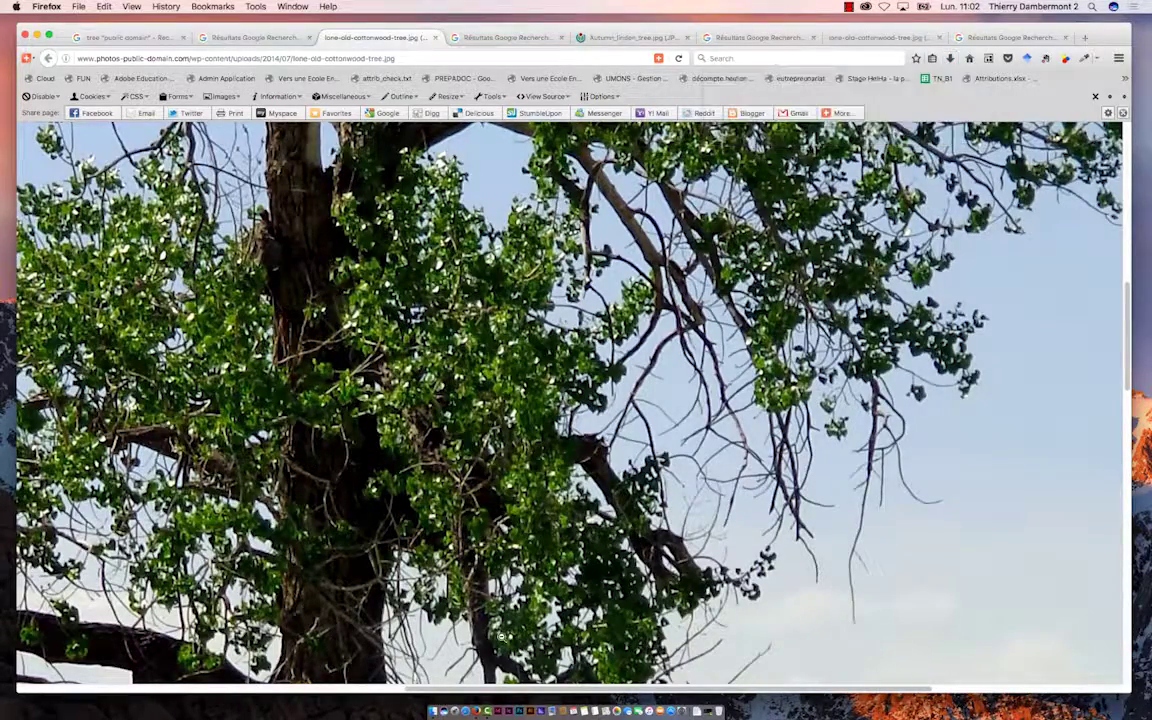
Switch to Photoshop and turn off the application frame.
{"action": "left_click", "coordinate": [520, 711]}
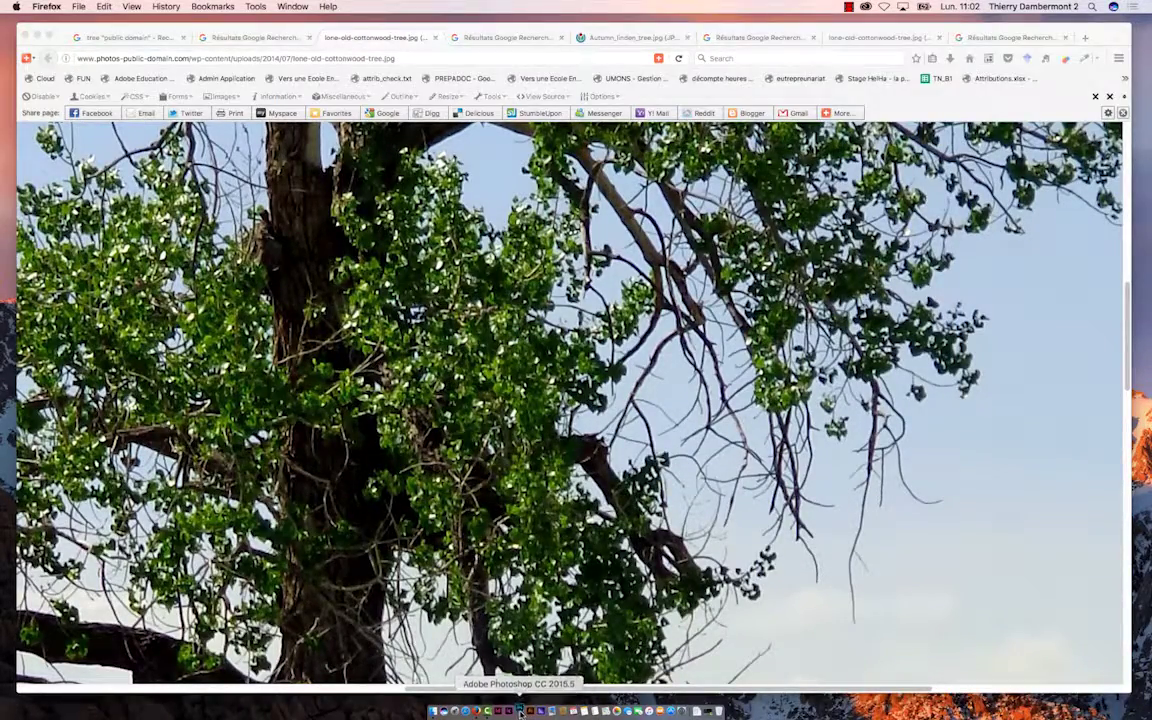
{"action": "left_click", "coordinate": [41, 35]}
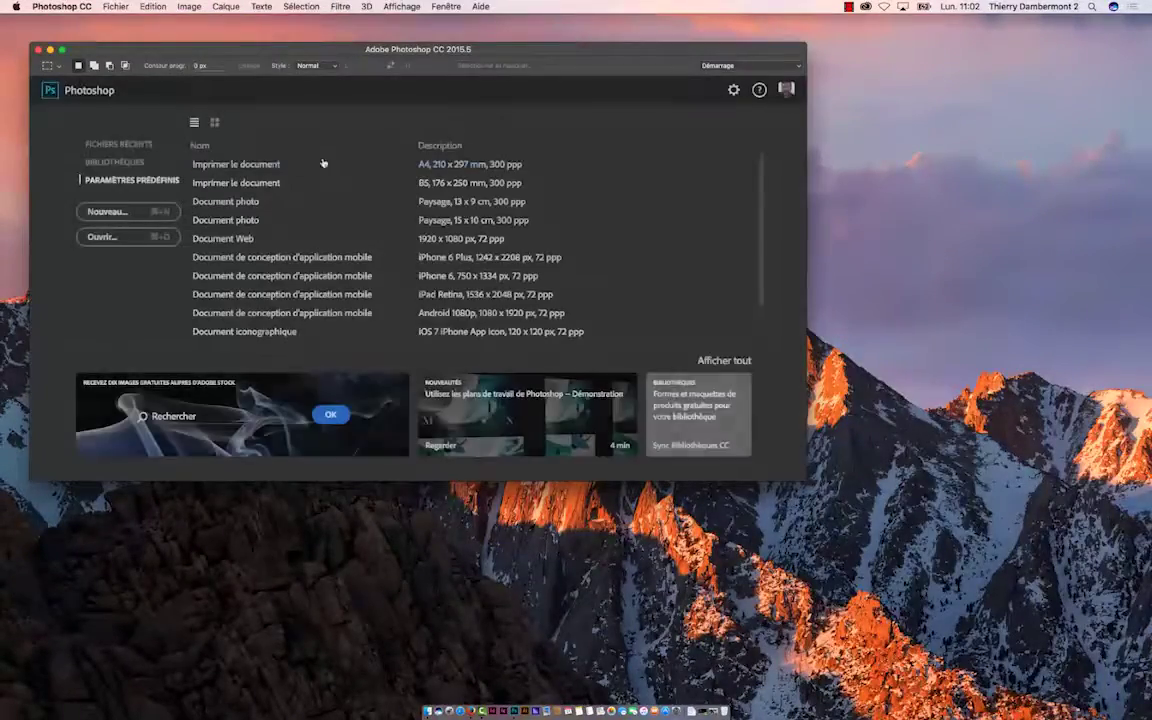
{"action": "left_click", "coordinate": [431, 7]}
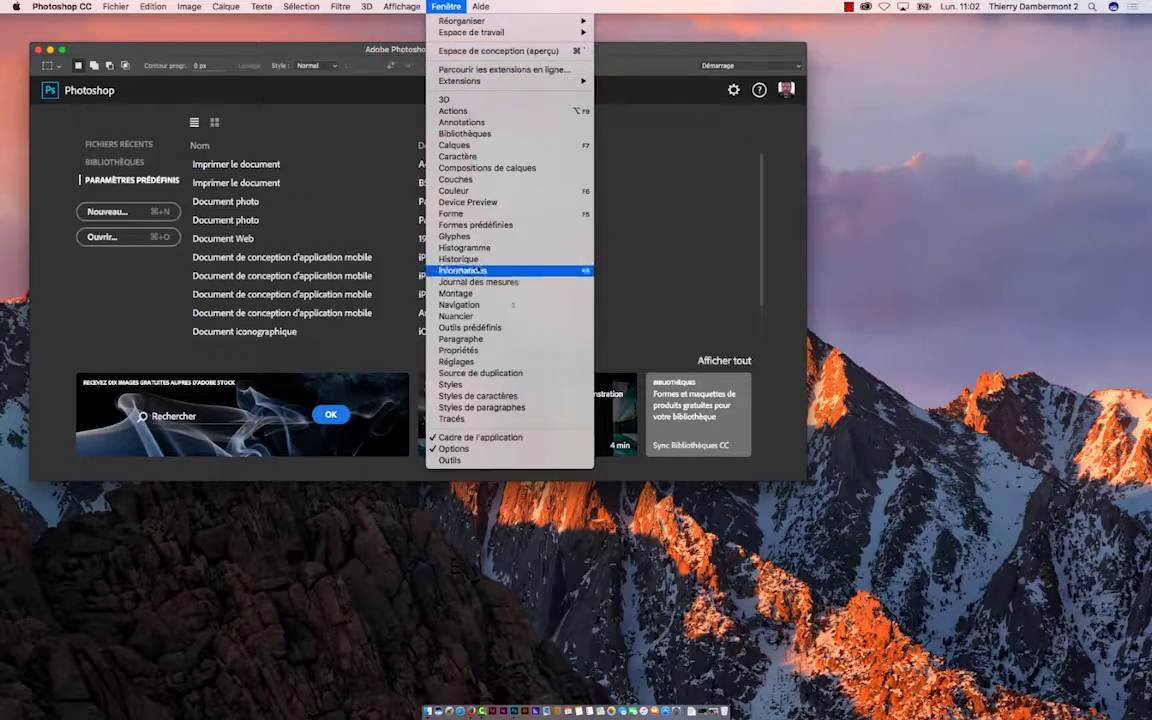
{"action": "left_click", "coordinate": [506, 438]}
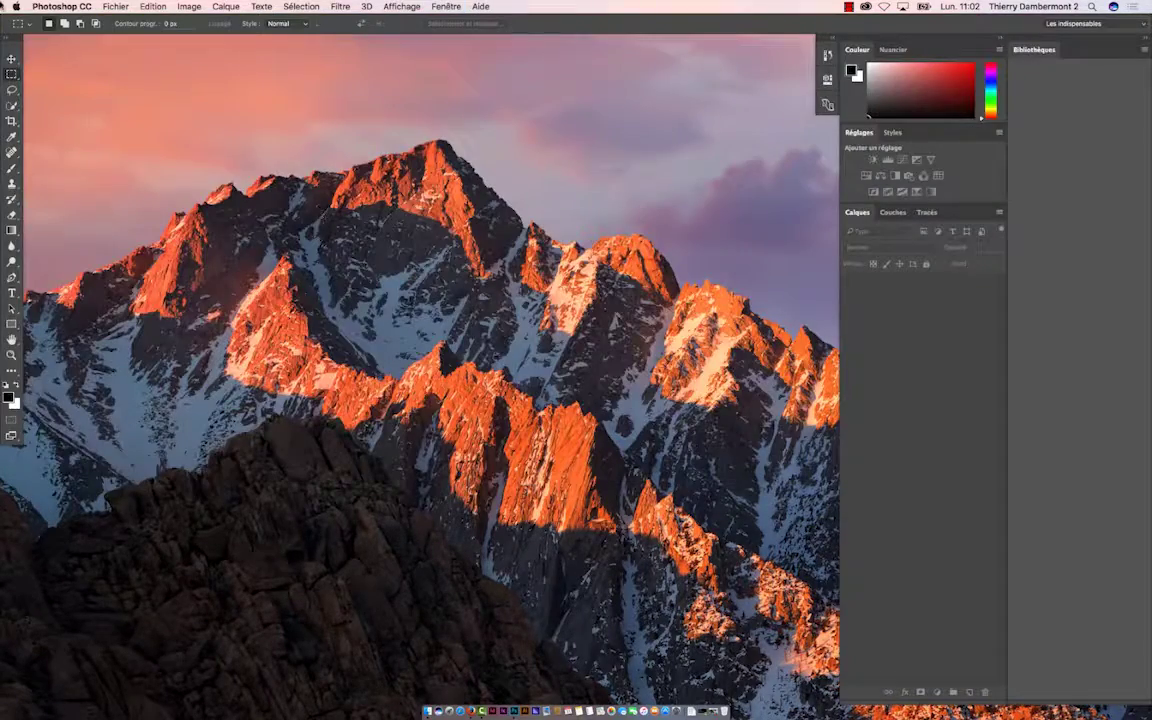
Set the interface colour theme to the lightest shade and show the tools in two columns.
{"action": "left_click", "coordinate": [46, 8]}
{"action": "mouse_move", "coordinate": [70, 43]}
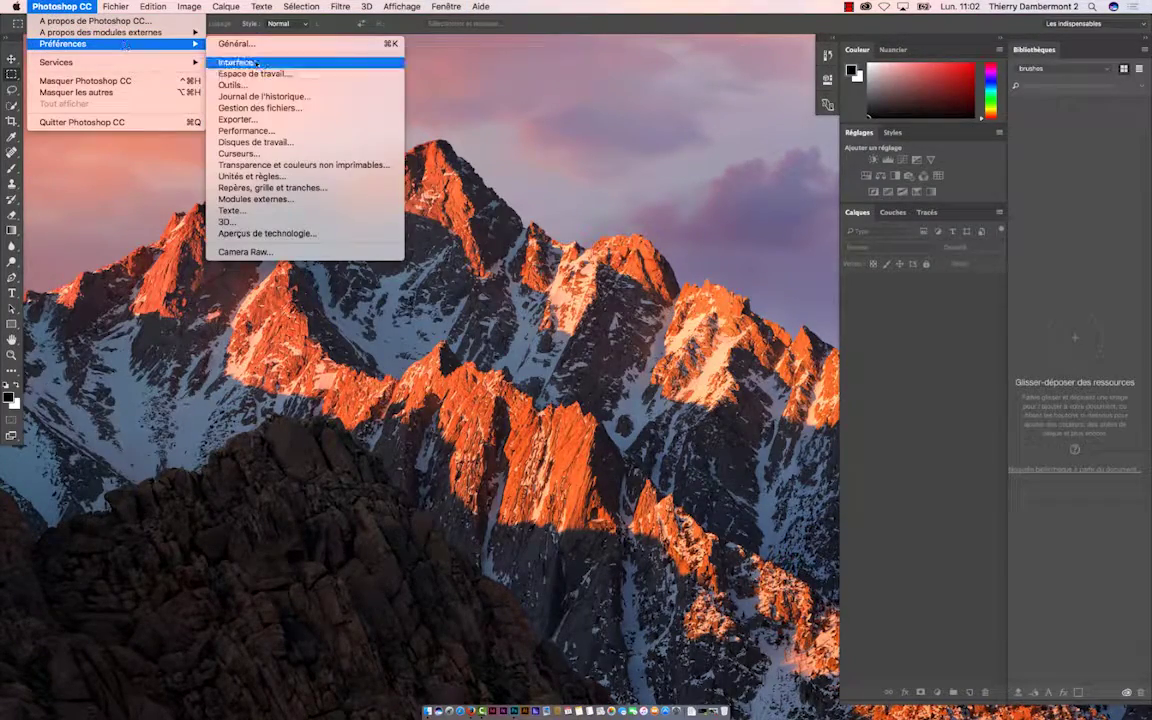
{"action": "left_click", "coordinate": [262, 64]}
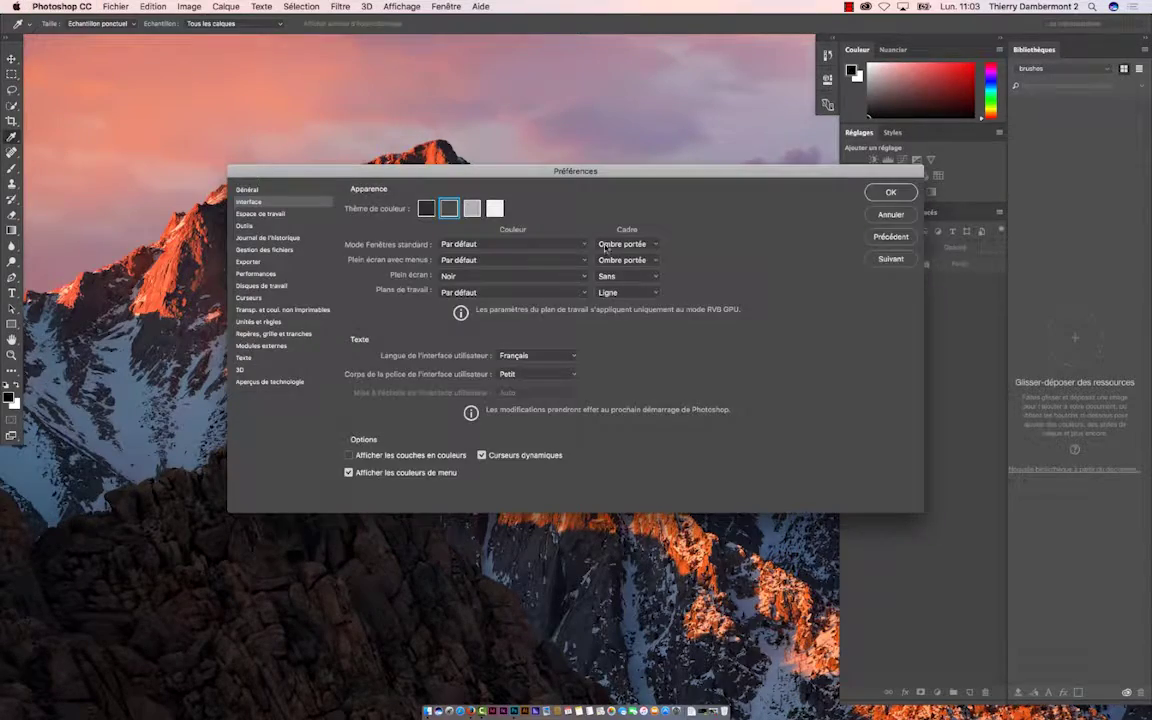
{"action": "left_click", "coordinate": [494, 208]}
{"action": "left_click", "coordinate": [893, 193]}
{"action": "key", "text": "m"}
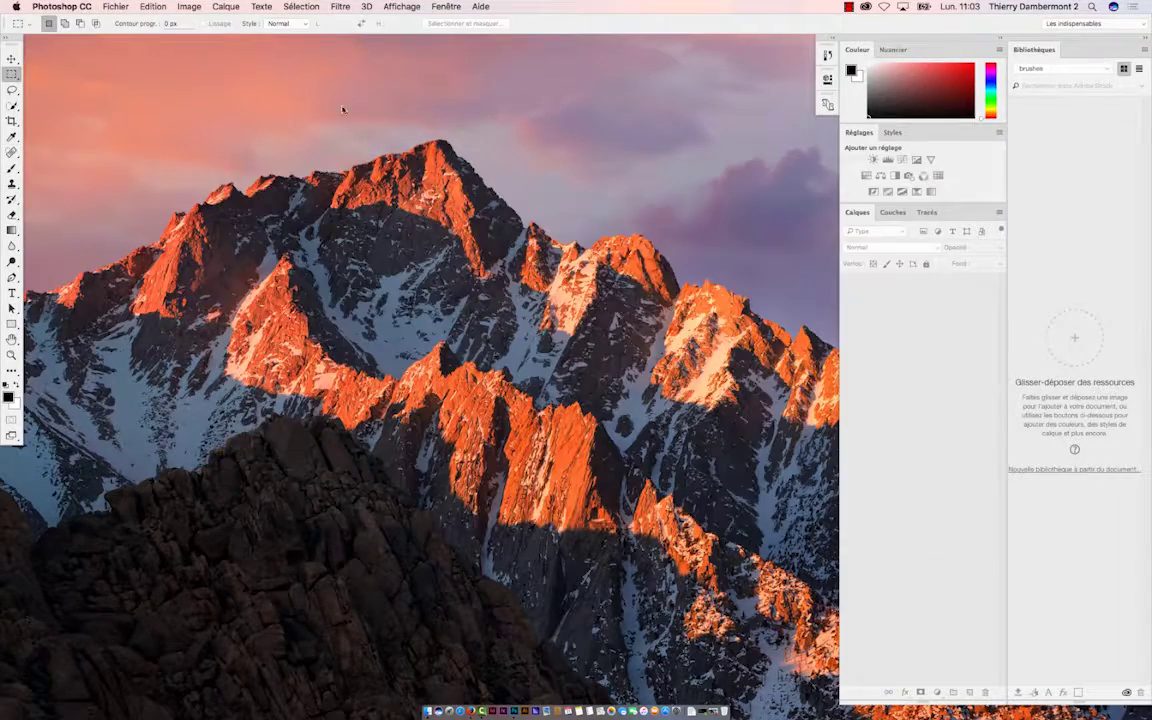
{"action": "left_click", "coordinate": [7, 38]}
Open lone-old-cottonwood-tree.jpg from the "détourage par silhouette" folder.
{"action": "left_click", "coordinate": [115, 6]}
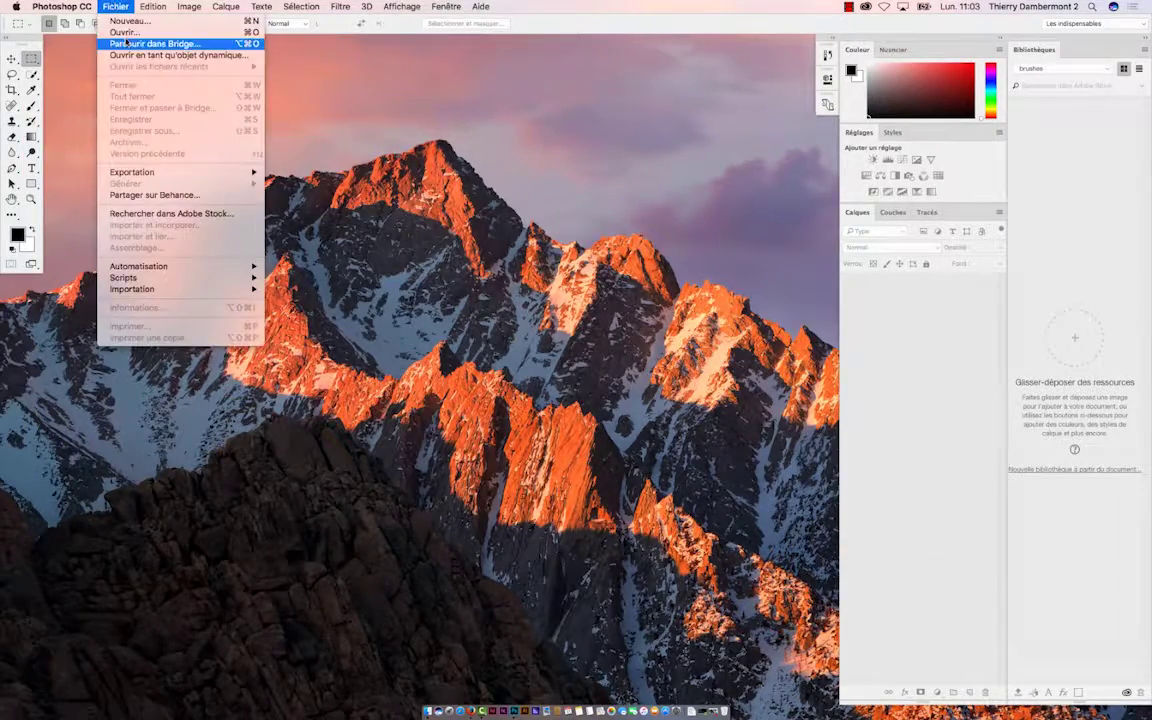
{"action": "left_click", "coordinate": [125, 33]}
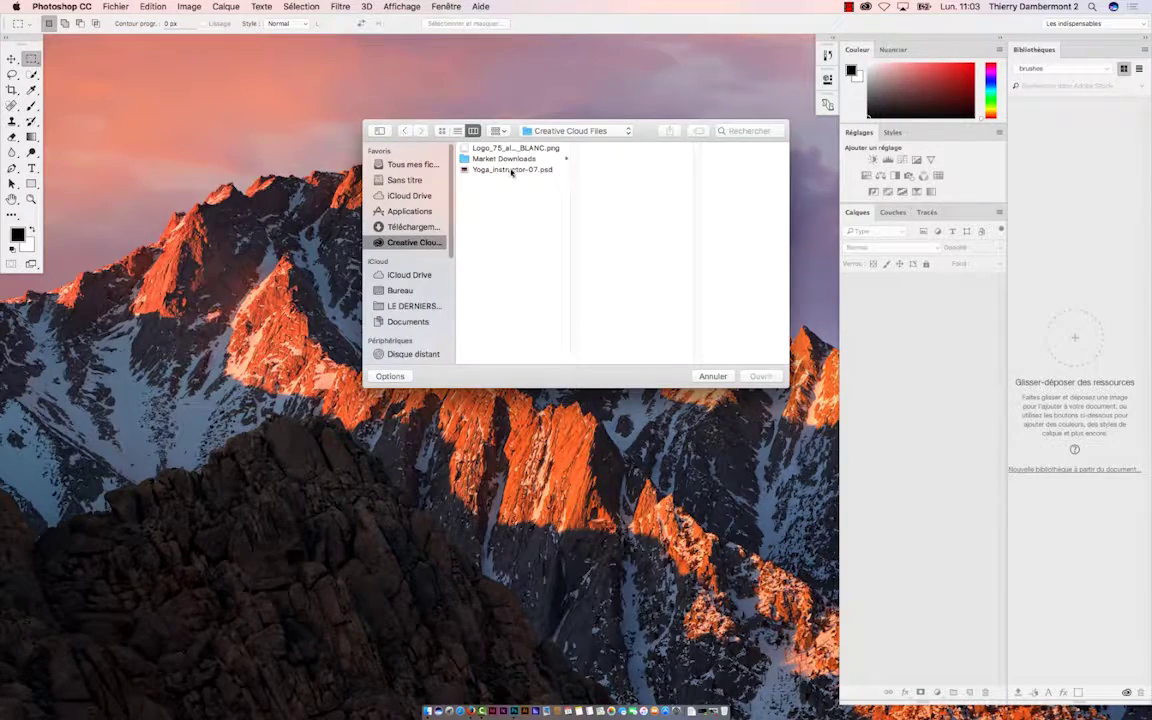
{"action": "left_click", "coordinate": [408, 291]}
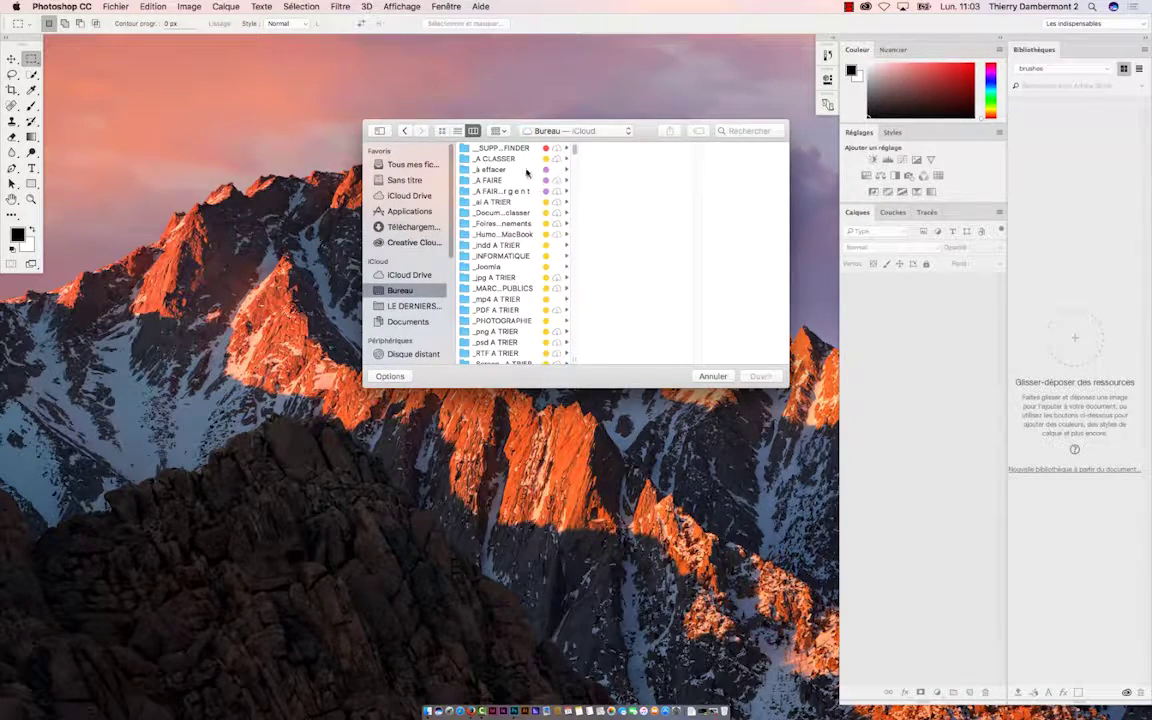
{"action": "key", "text": "super+2"}
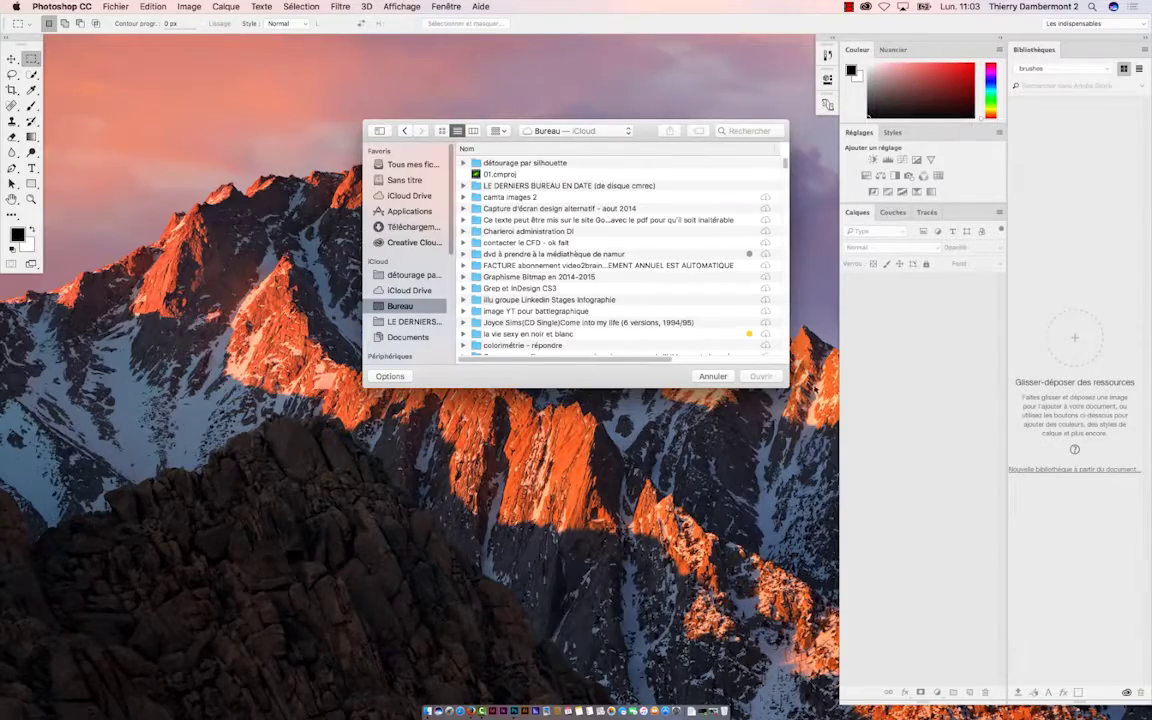
{"action": "left_click_drag", "start_coordinate": [787, 390], "coordinate": [1017, 476]}
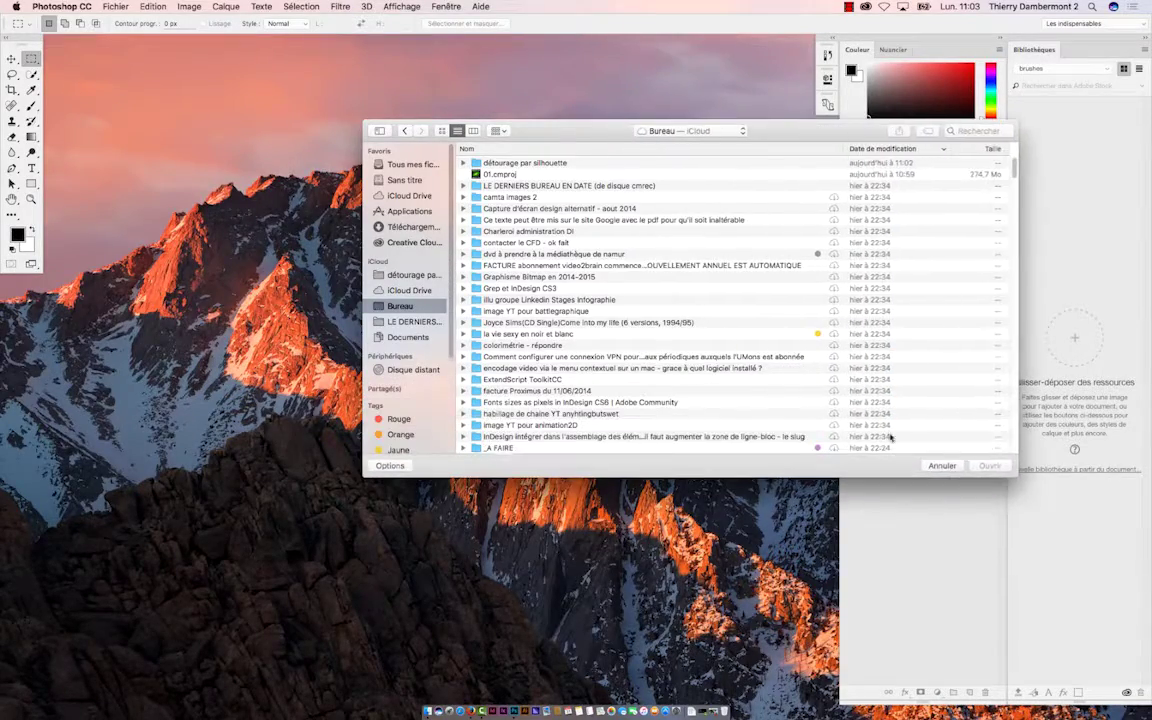
{"action": "double_click", "coordinate": [458, 216]}
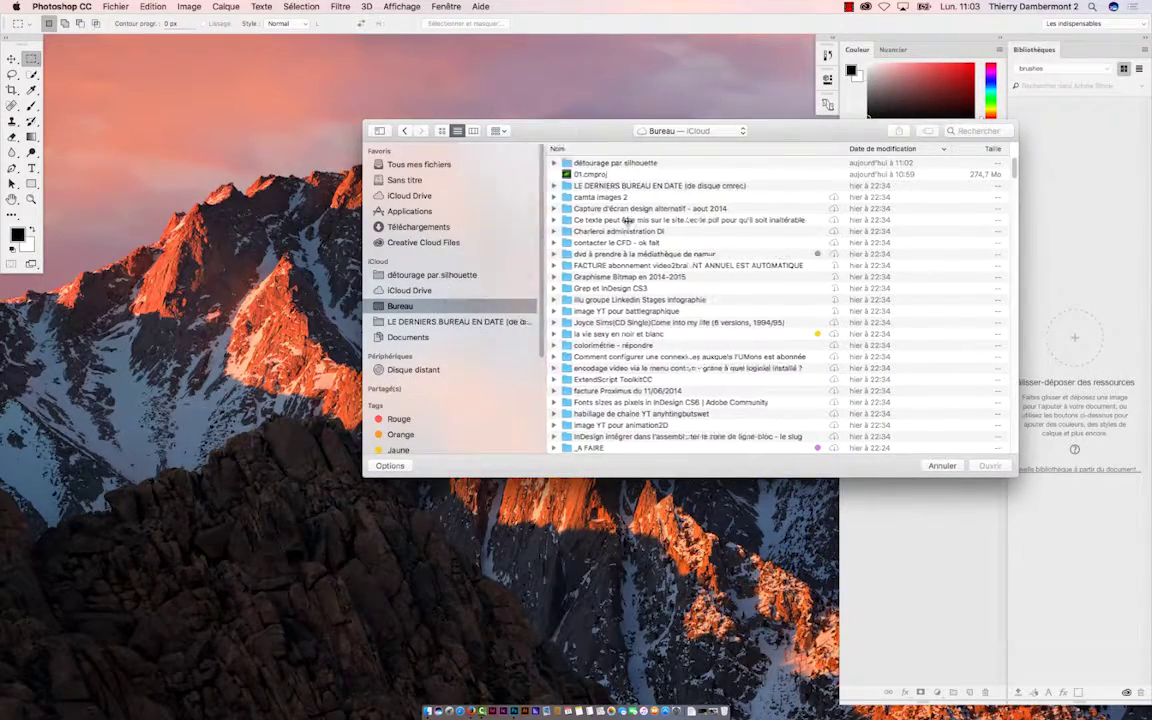
{"action": "left_click", "coordinate": [447, 276]}
{"action": "left_click", "coordinate": [694, 163]}
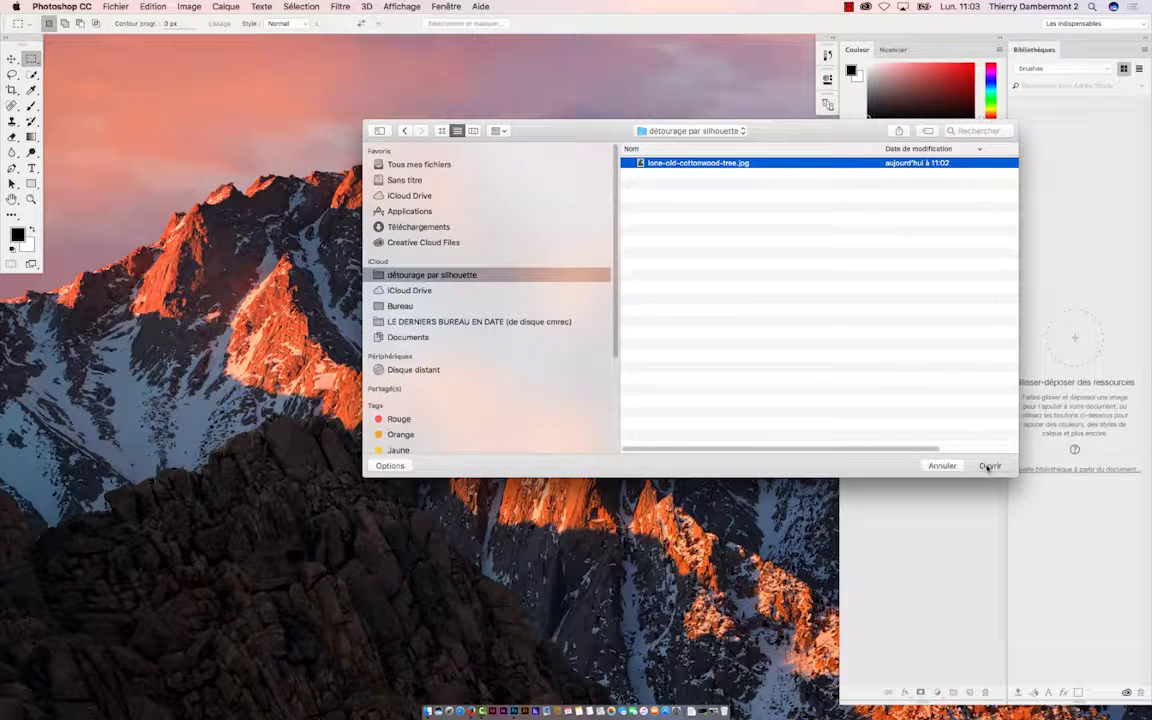
{"action": "left_click", "coordinate": [988, 465]}
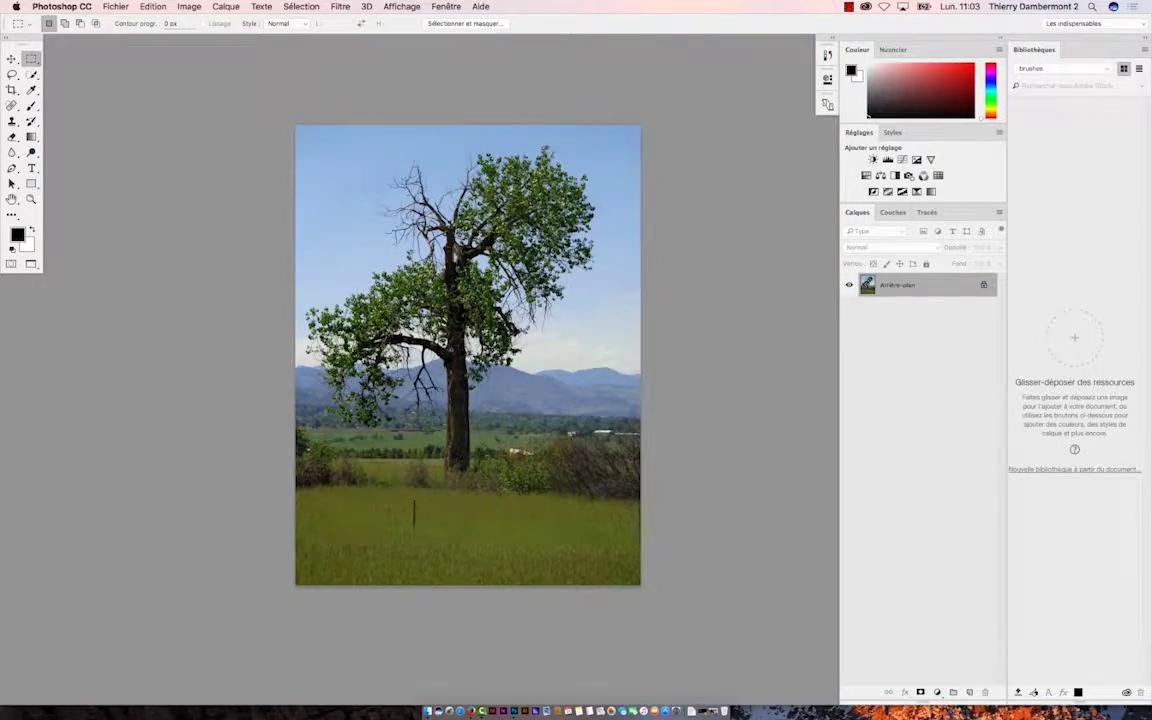
Save the tree image in Photoshop format in the "détourage par silhouette" folder, keeping the sRGB IEC61966-2.1 profile.
{"action": "scroll", "coordinate": [513, 206], "scroll_direction": "up", "scroll_amount": 7}
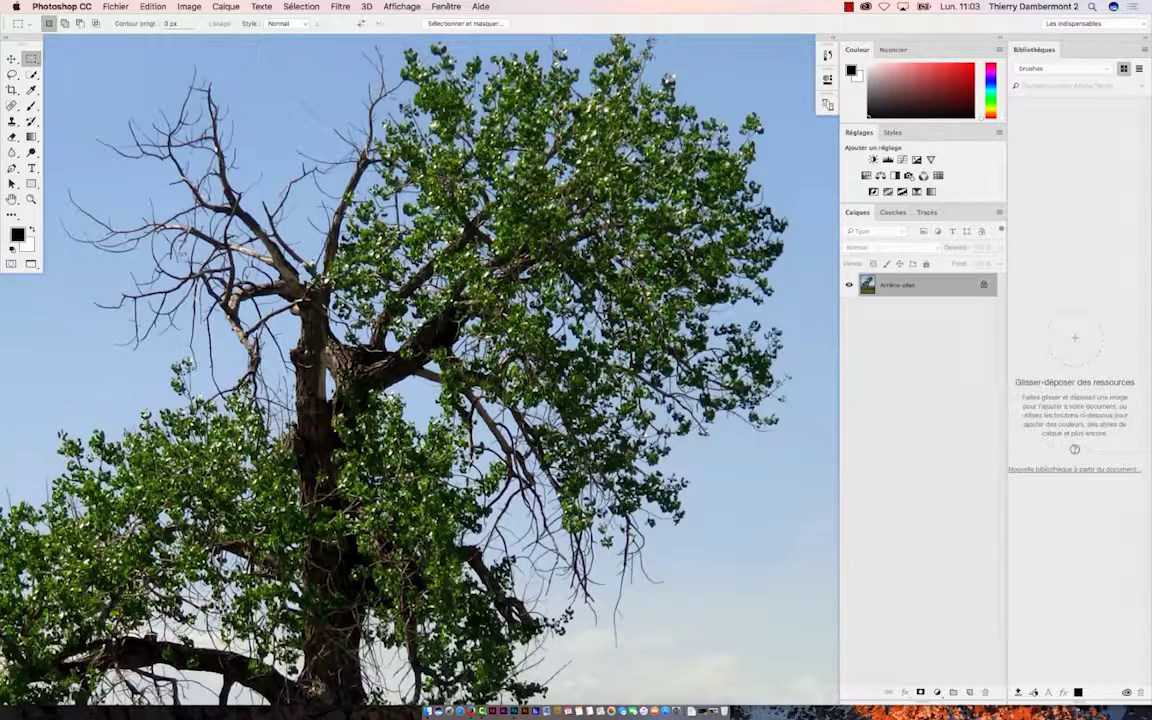
{"action": "scroll", "coordinate": [440, 207], "scroll_direction": "down", "scroll_amount": 4}
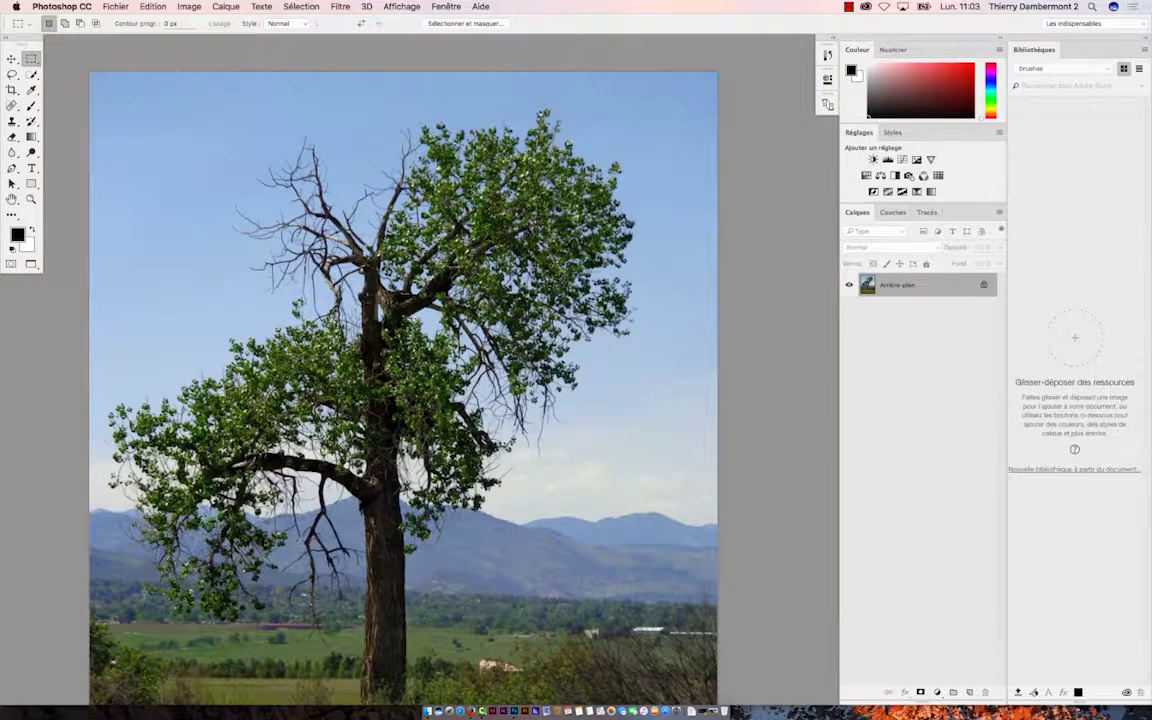
{"action": "left_click", "coordinate": [113, 6]}
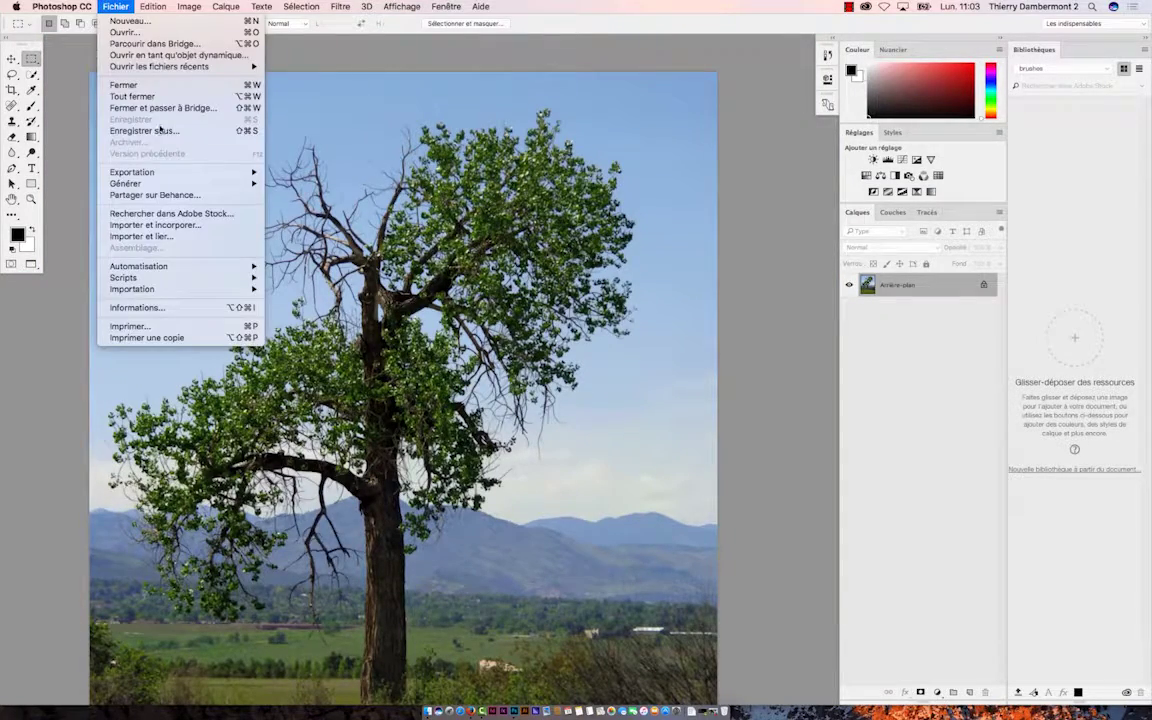
{"action": "left_click", "coordinate": [160, 121]}
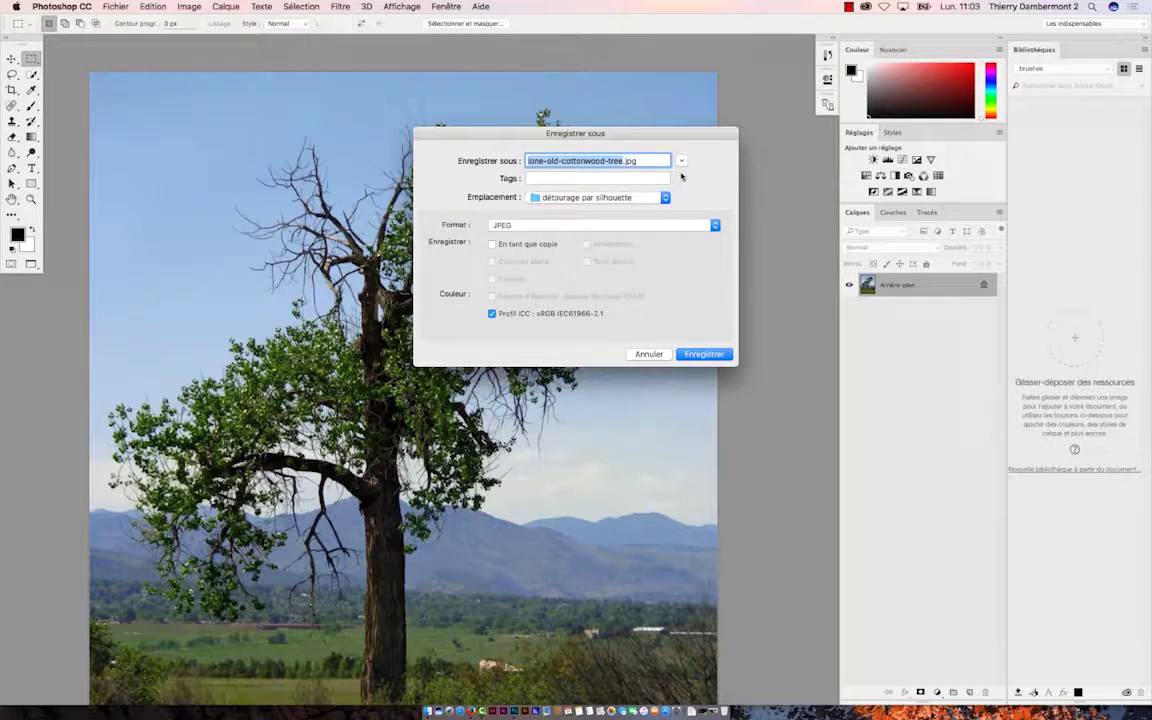
{"action": "left_click", "coordinate": [681, 161]}
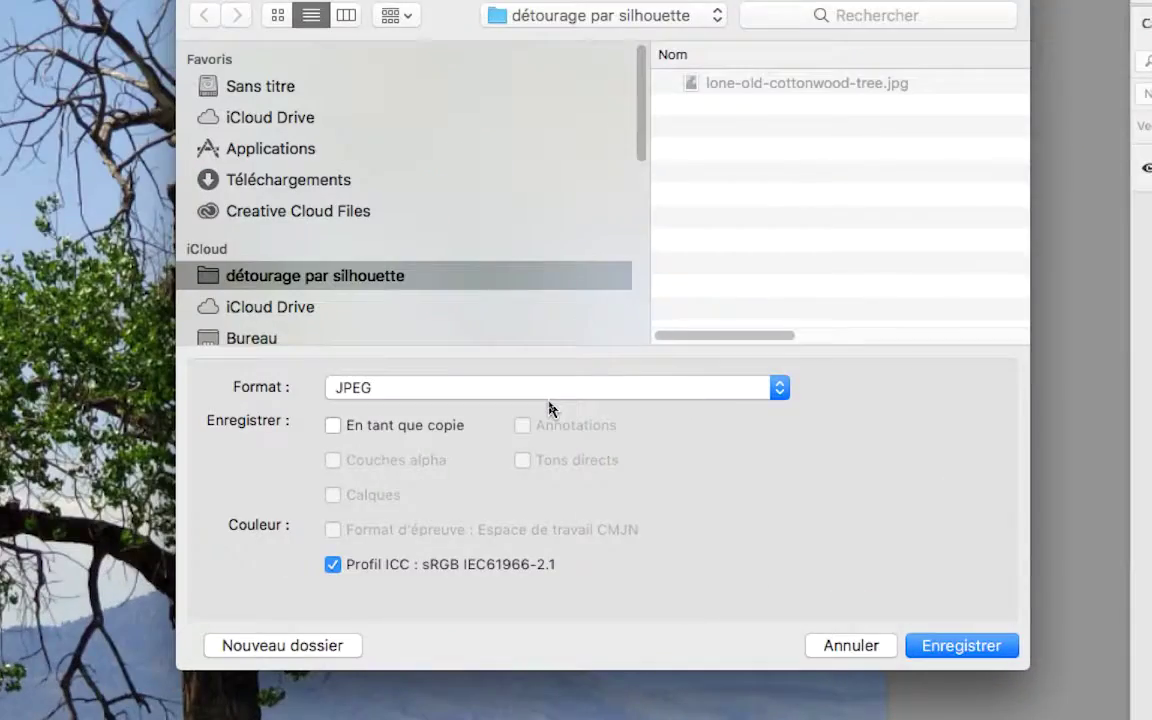
{"action": "left_click", "coordinate": [549, 397]}
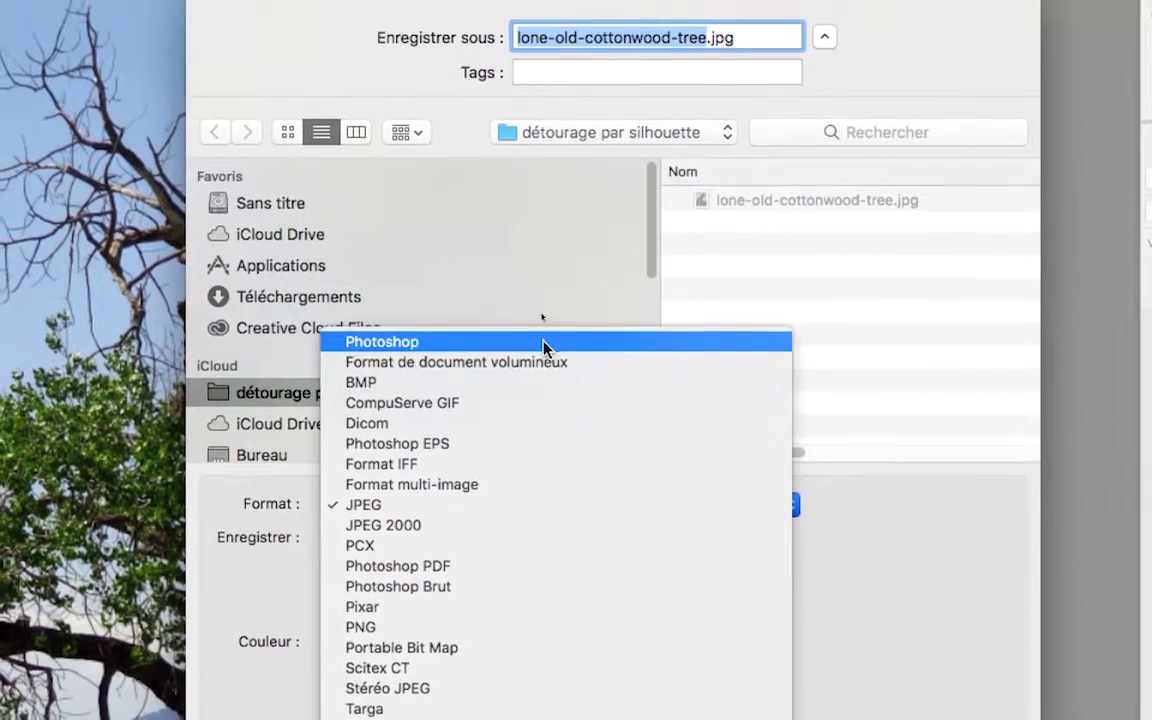
{"action": "left_click", "coordinate": [534, 235]}
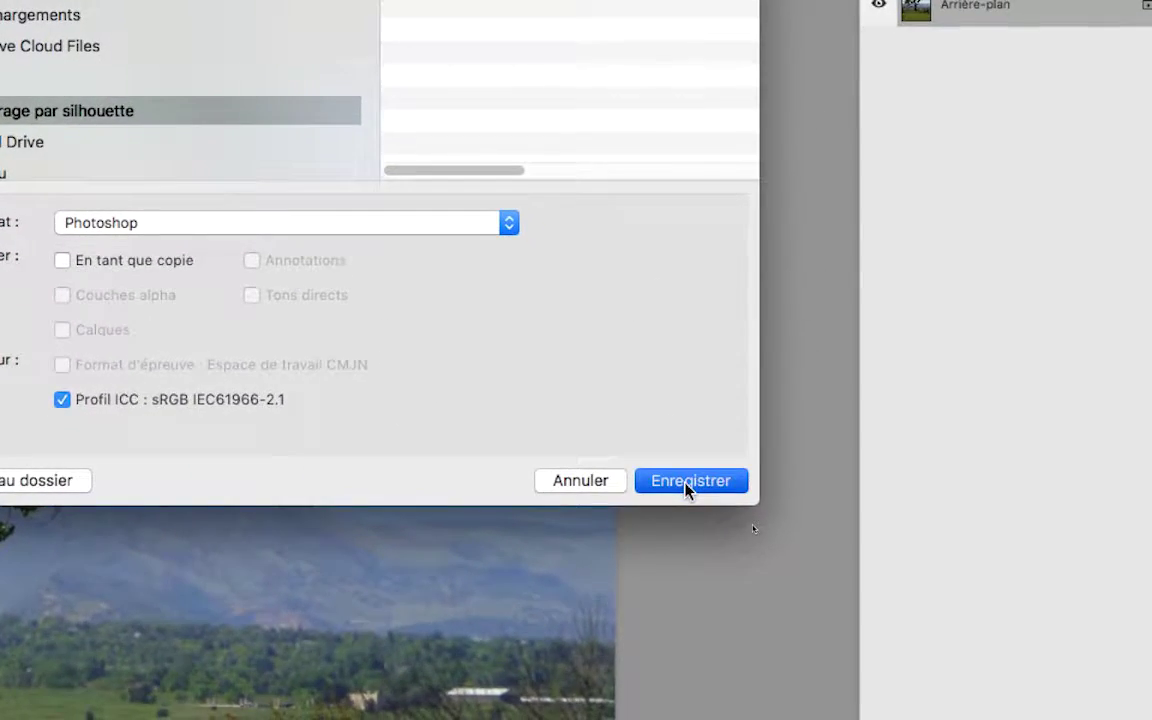
{"action": "left_click", "coordinate": [688, 481]}
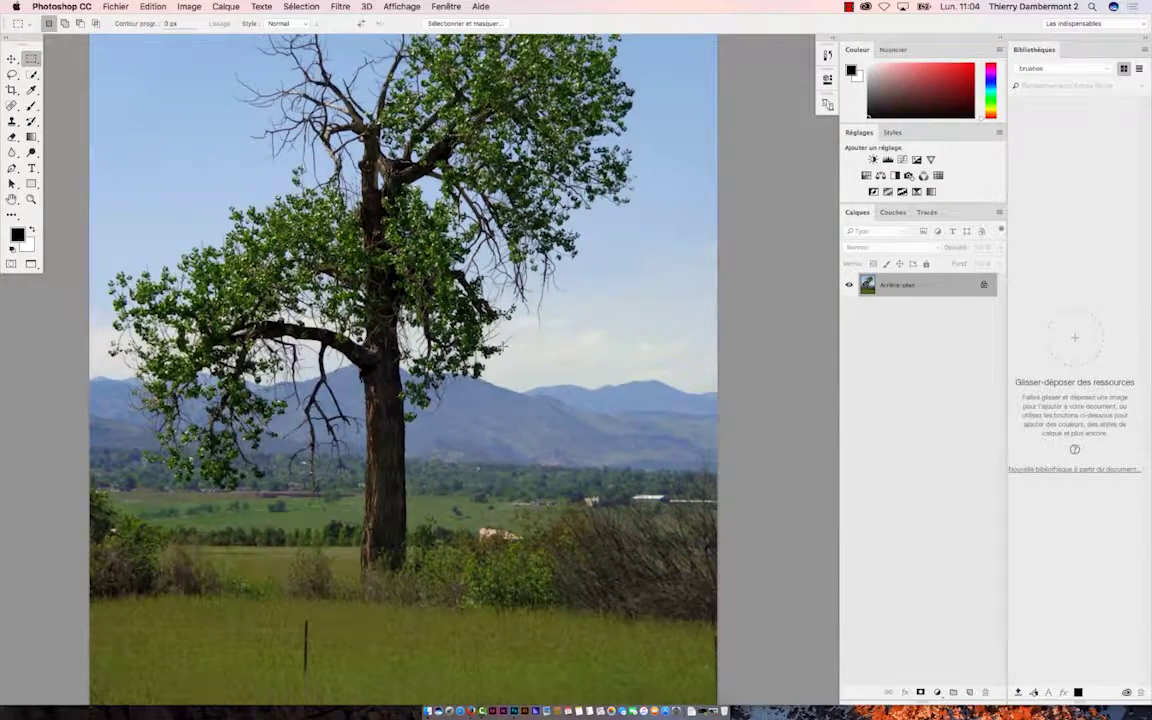
Examine the tree's foliage and fine branches against the sky and mountains, close up and in full view.
{"action": "key", "text": "super+minus"}
{"action": "key", "text": "super+minus"}
{"action": "key", "text": "super+minus"}
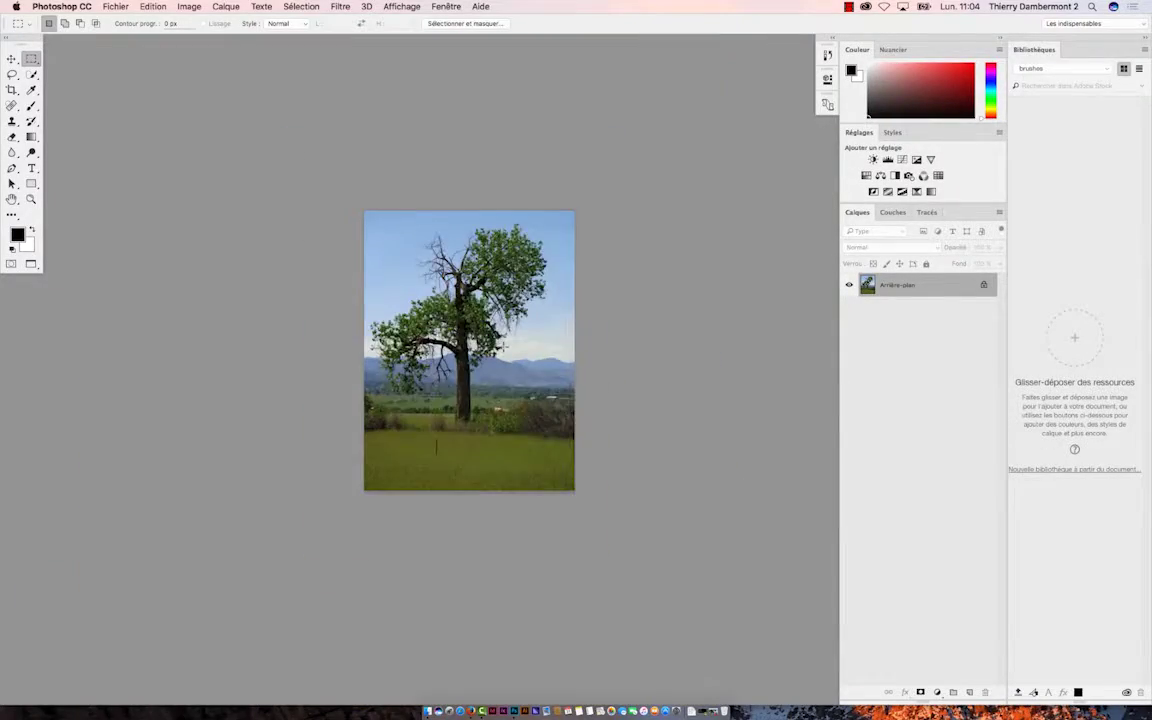
{"action": "key", "text": "super+plus"}
{"action": "key", "text": "super+plus"}
{"action": "scroll", "coordinate": [504, 347], "scroll_direction": "down", "scroll_amount": 10}
{"action": "scroll", "coordinate": [504, 347], "scroll_direction": "up", "scroll_amount": 14}
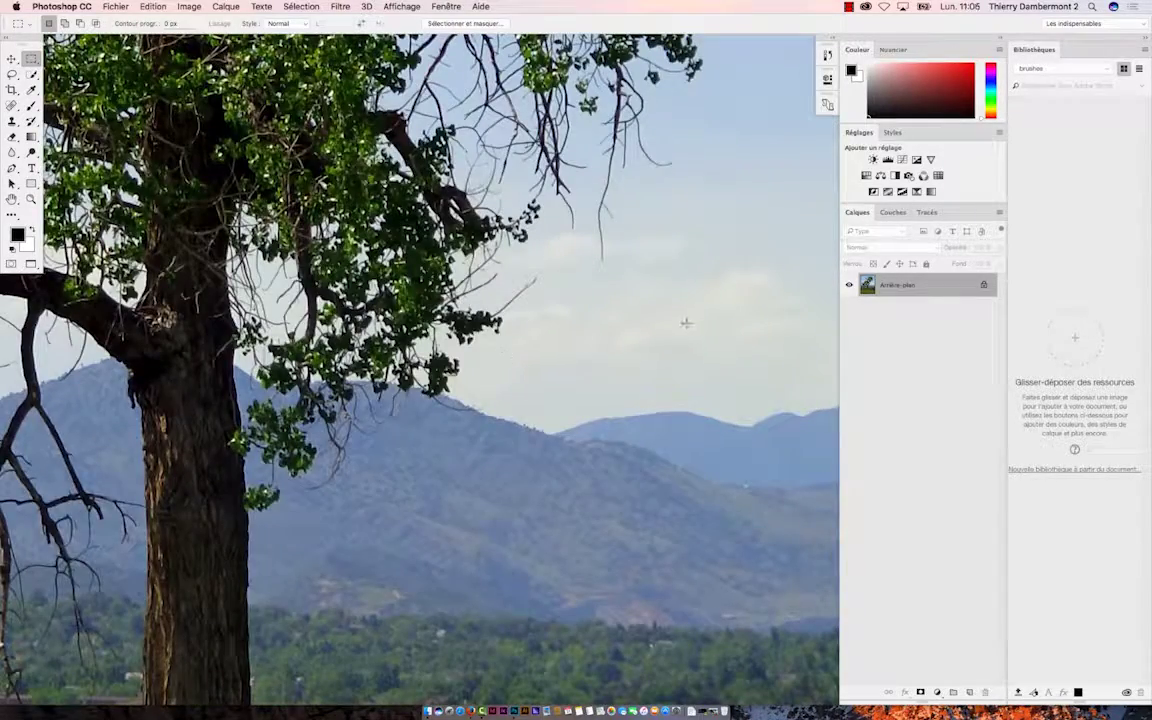
{"action": "scroll", "coordinate": [684, 326], "scroll_direction": "down", "scroll_amount": 8}
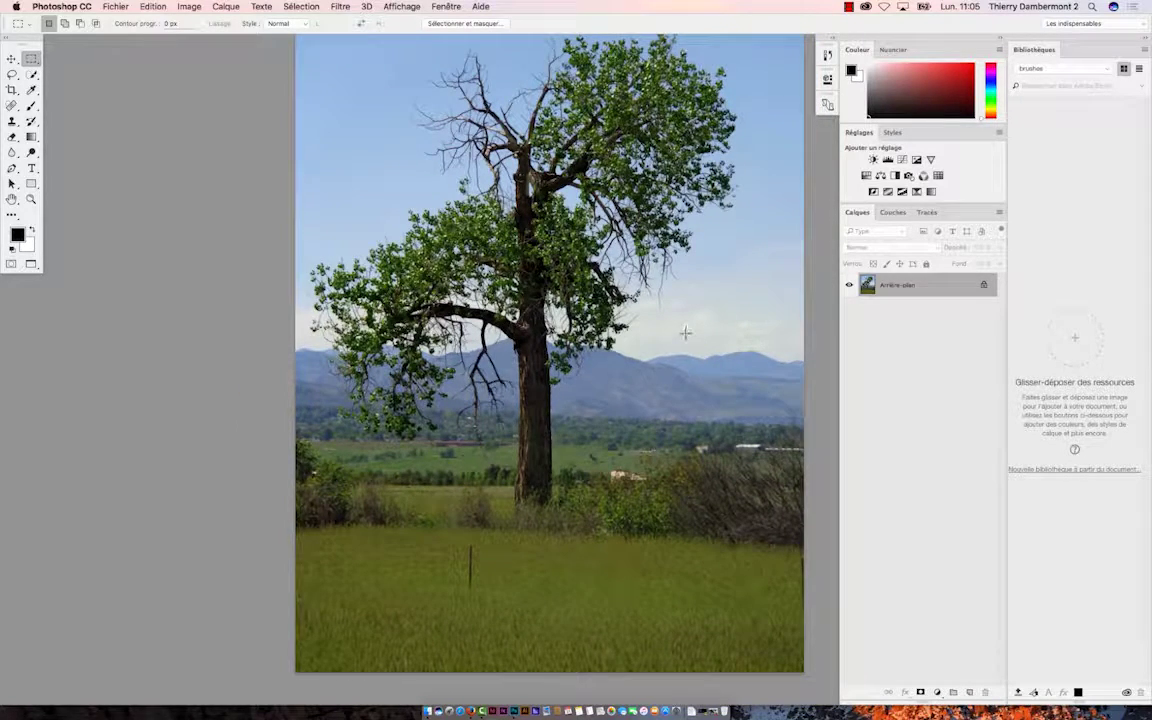
{"action": "scroll", "coordinate": [685, 332], "scroll_direction": "down", "scroll_amount": 3}
{"action": "scroll", "coordinate": [682, 334], "scroll_direction": "right", "scroll_amount": 5}
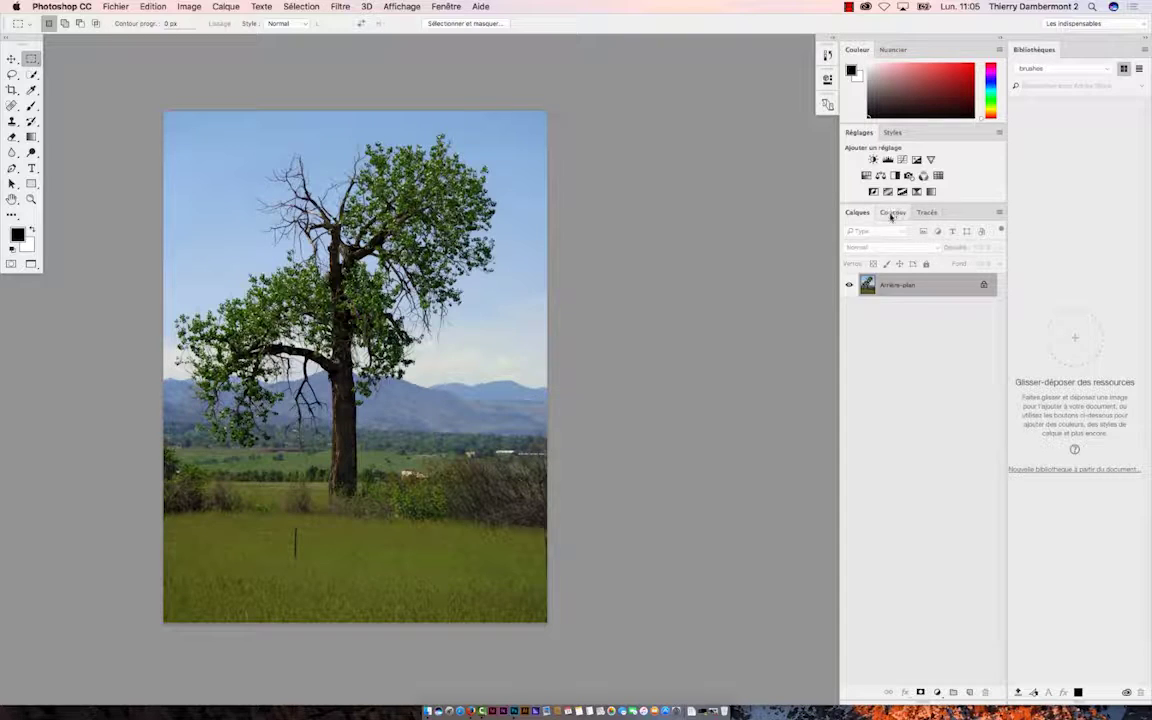
Detach the Couches panel beside the image, collapse the other docked panels, and enlarge it to show all colour channels.
{"action": "left_click_drag", "start_coordinate": [898, 218], "coordinate": [645, 158]}
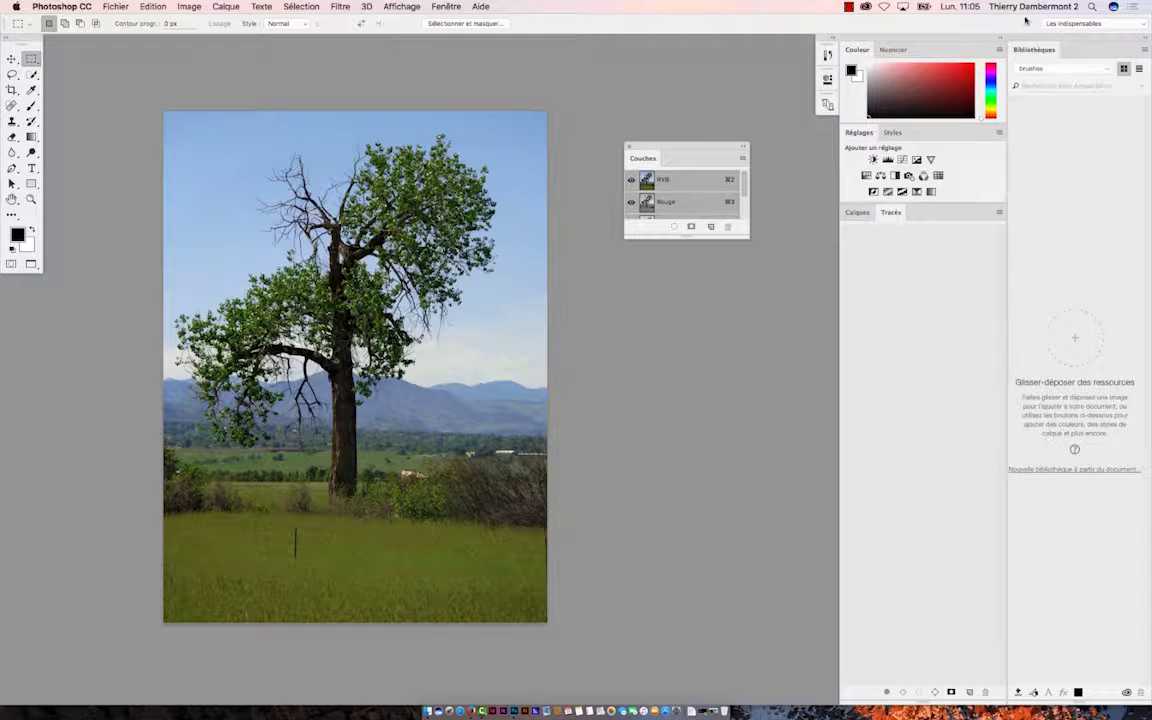
{"action": "left_click", "coordinate": [902, 37]}
{"action": "left_click", "coordinate": [1147, 38]}
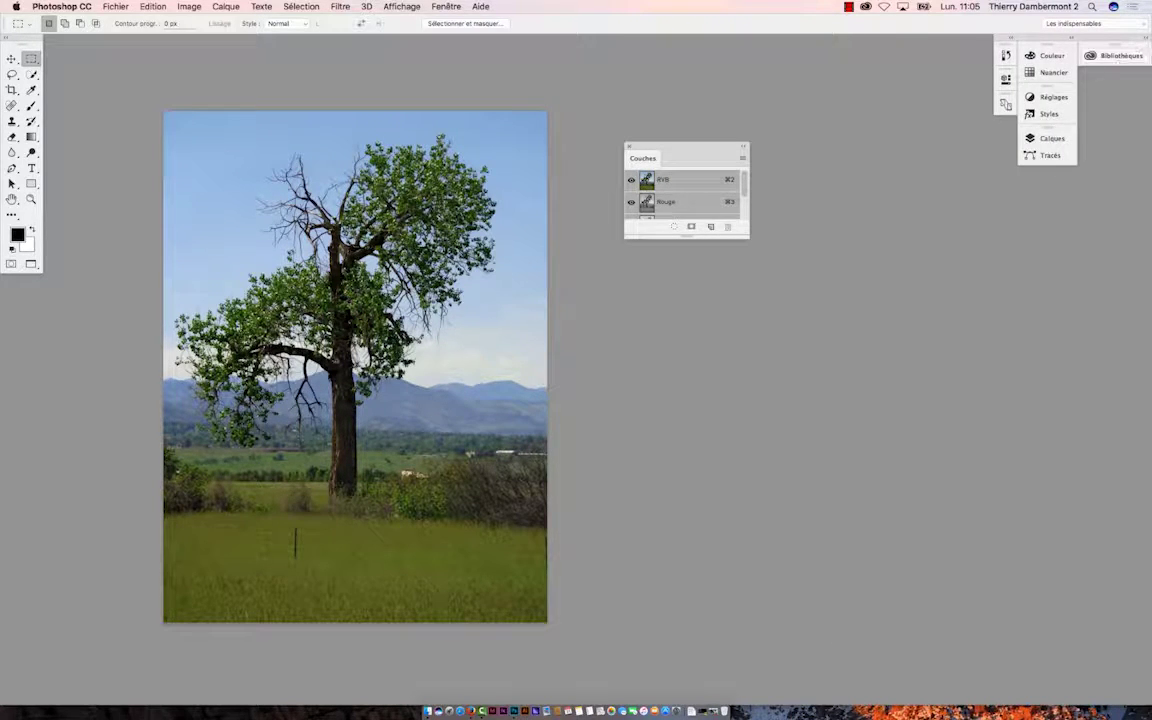
{"action": "left_click_drag", "start_coordinate": [746, 233], "coordinate": [880, 348]}
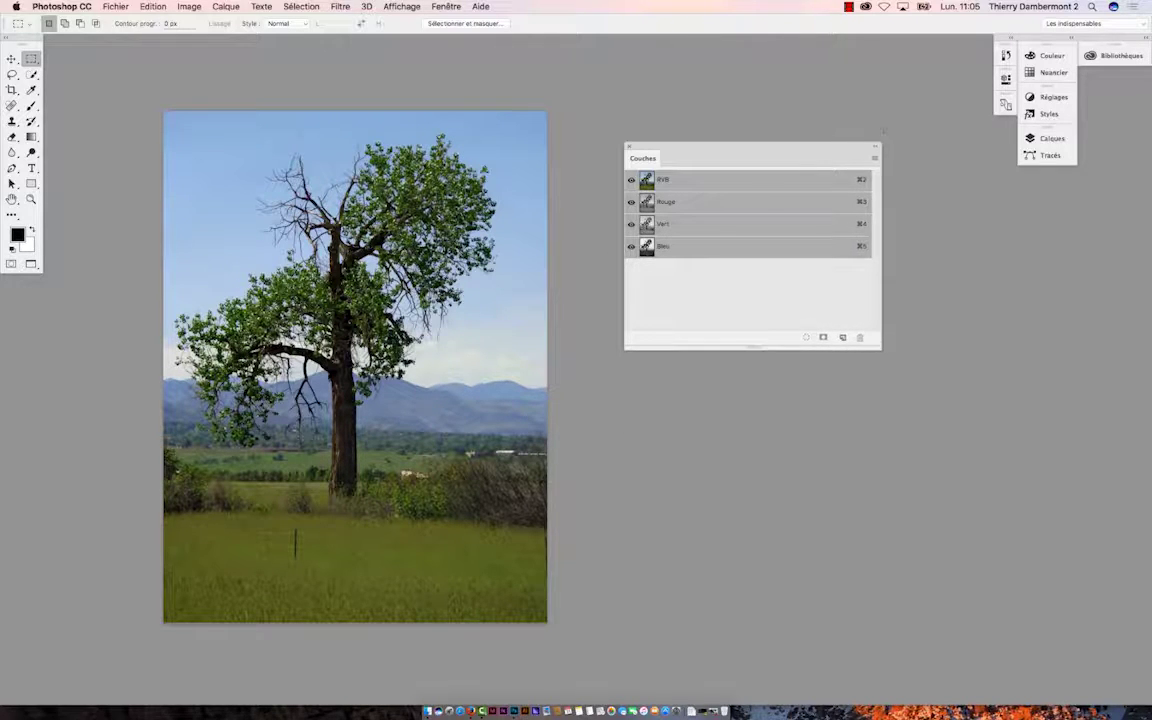
Set the channel thumbnails to the largest size and enlarge the Couches panel to fit them.
{"action": "left_click", "coordinate": [875, 159]}
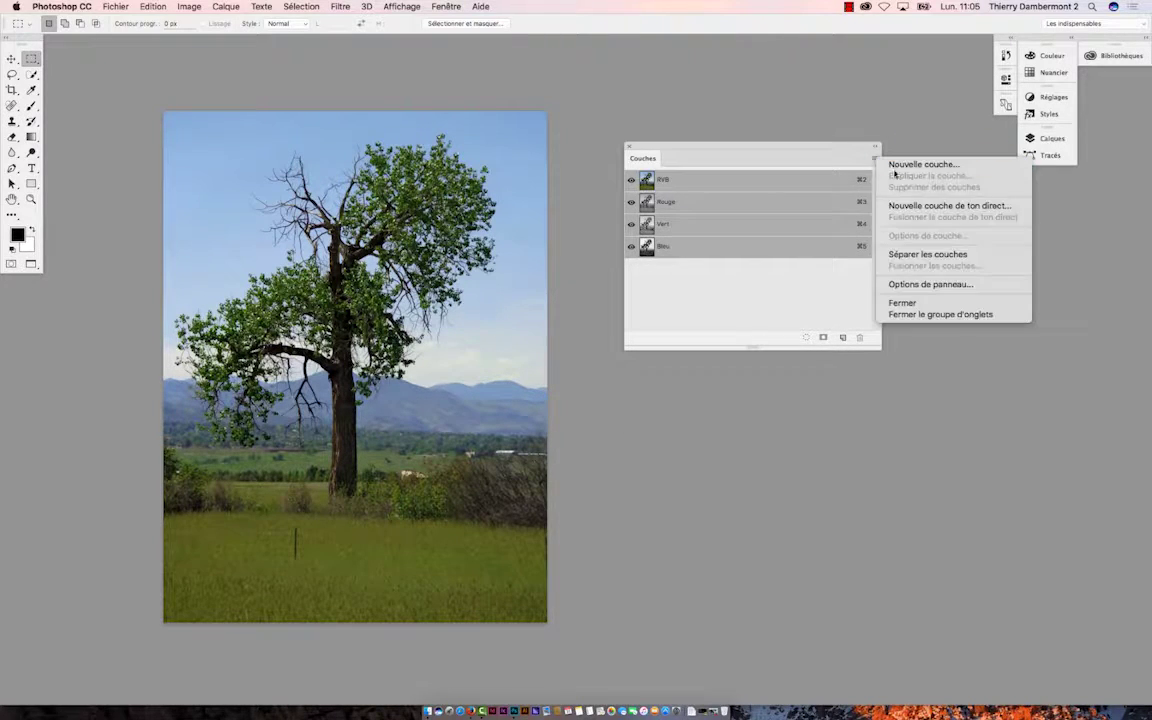
{"action": "left_click", "coordinate": [955, 284]}
{"action": "left_click", "coordinate": [510, 394]}
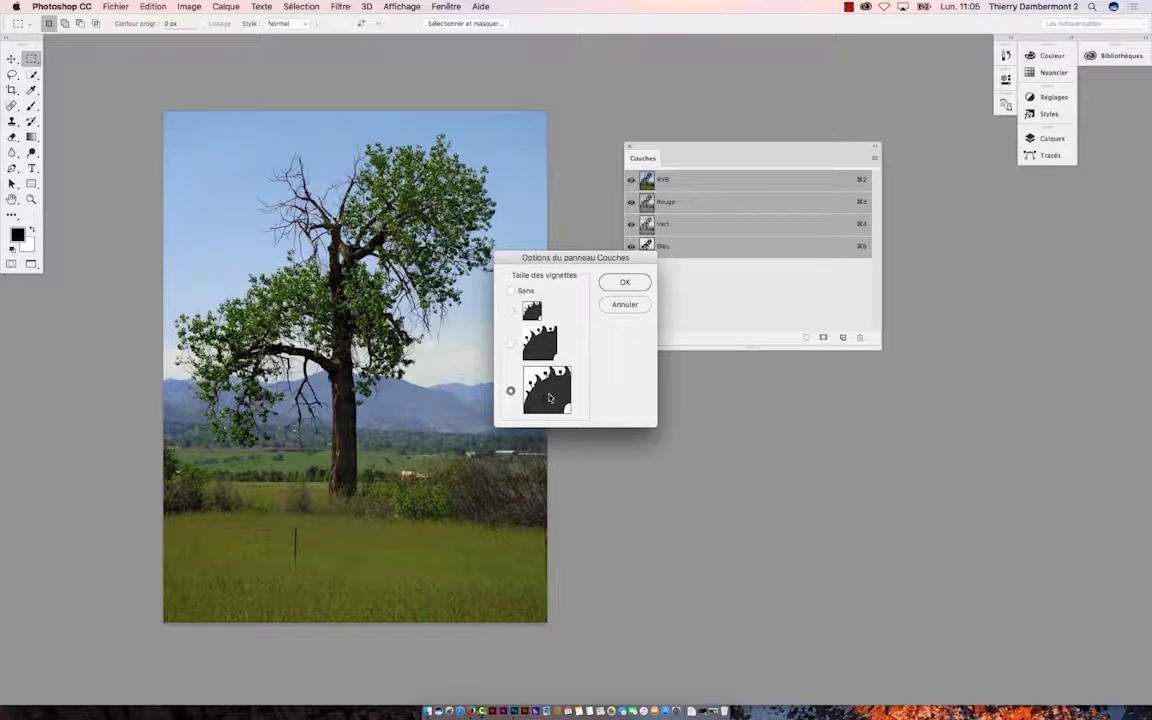
{"action": "left_click", "coordinate": [628, 281]}
{"action": "left_click_drag", "start_coordinate": [877, 346], "coordinate": [917, 469]}
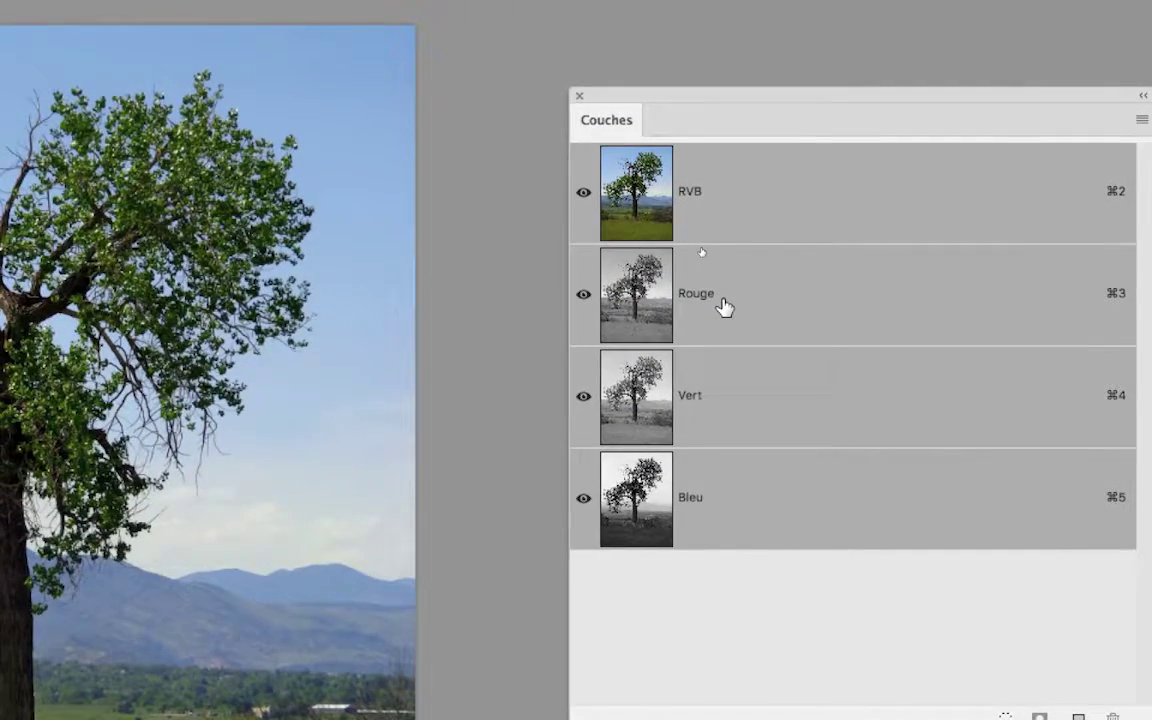
Compare the Rouge, Vert and Bleu channels one at a time for contrast between the tree and its background.
{"action": "left_click", "coordinate": [722, 302]}
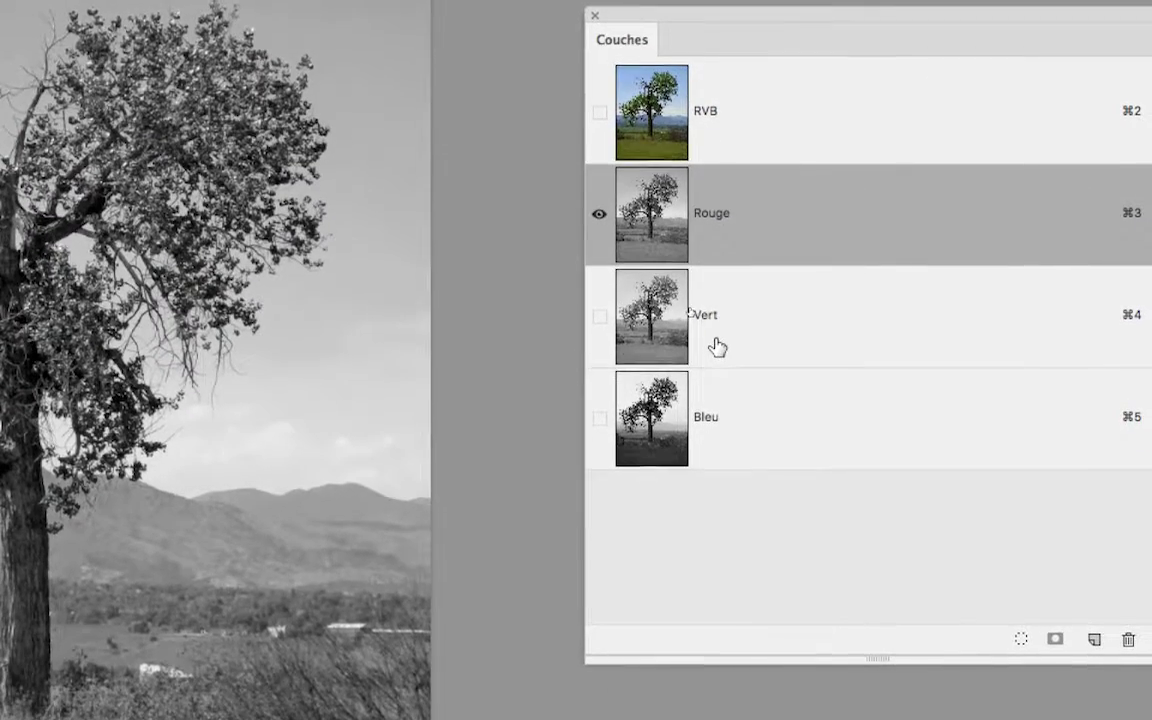
{"action": "left_click", "coordinate": [715, 337]}
{"action": "left_click", "coordinate": [713, 378]}
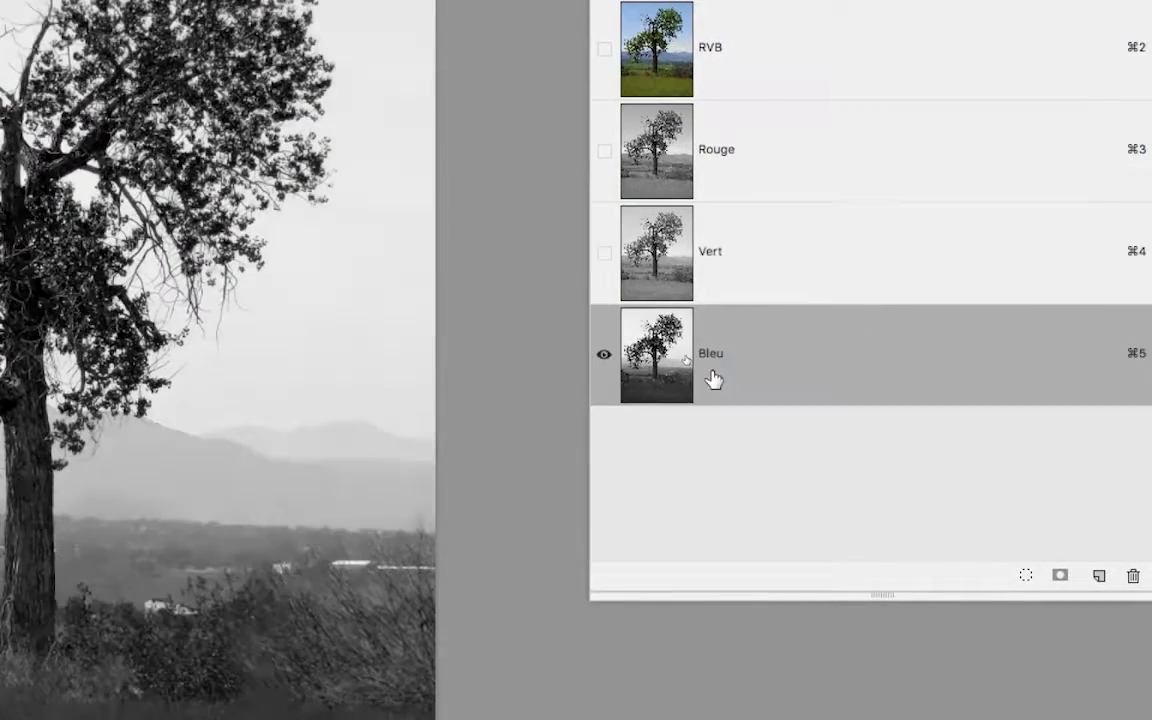
{"action": "left_click", "coordinate": [720, 275]}
{"action": "left_click", "coordinate": [717, 312]}
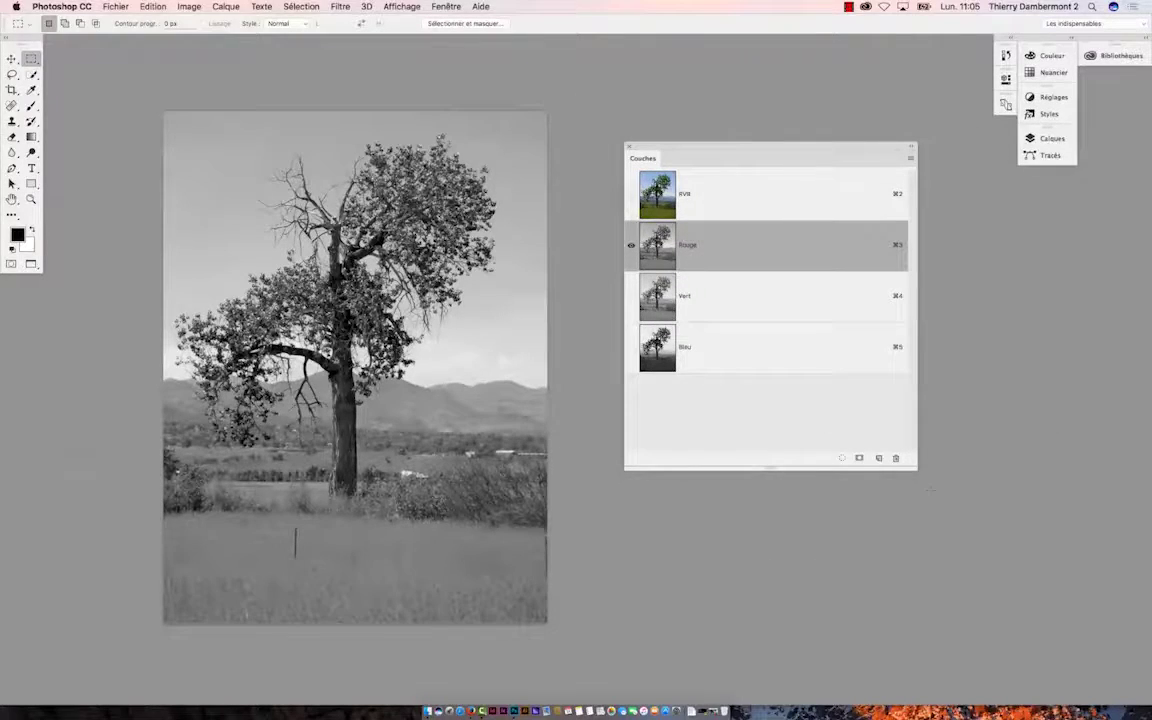
{"action": "left_click_drag", "start_coordinate": [912, 469], "coordinate": [872, 541]}
{"action": "left_click", "coordinate": [686, 296]}
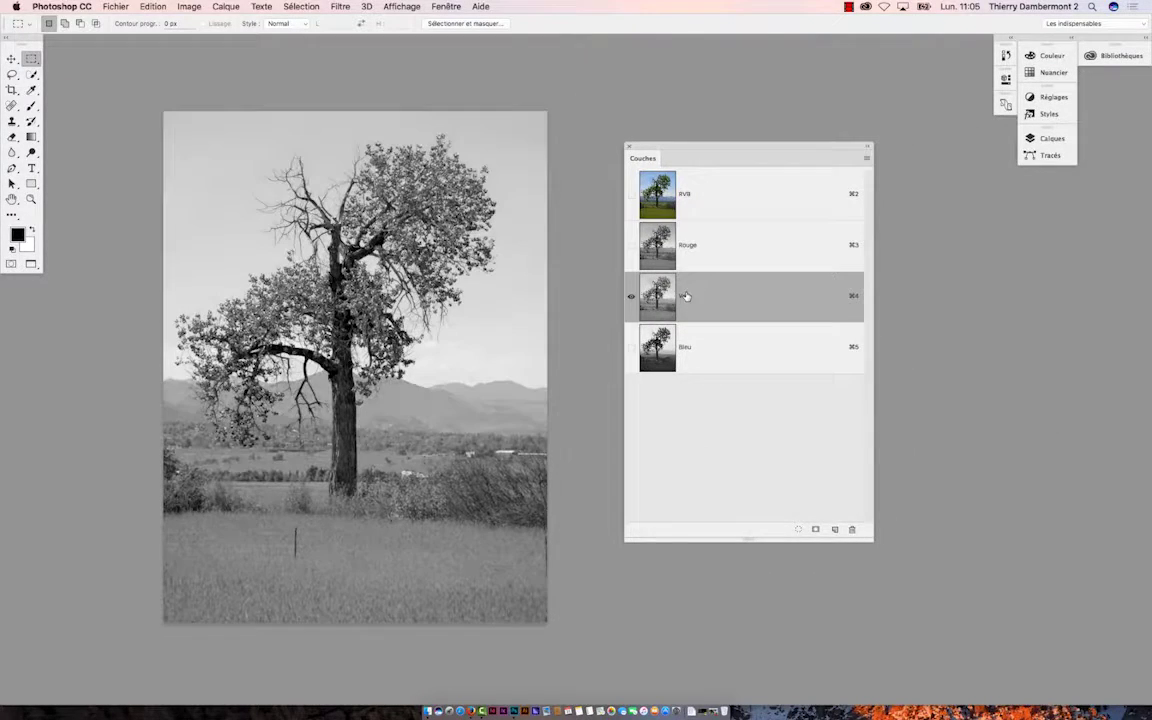
{"action": "left_click", "coordinate": [693, 362]}
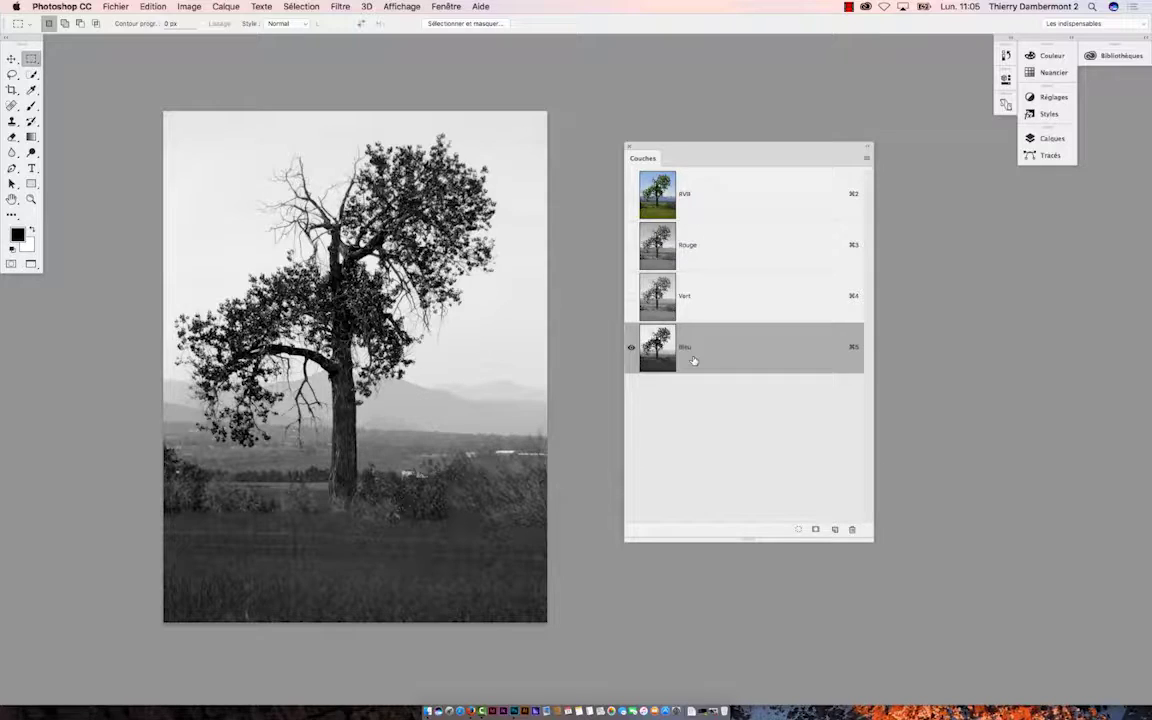
{"action": "left_click", "coordinate": [689, 300]}
{"action": "left_click", "coordinate": [688, 250]}
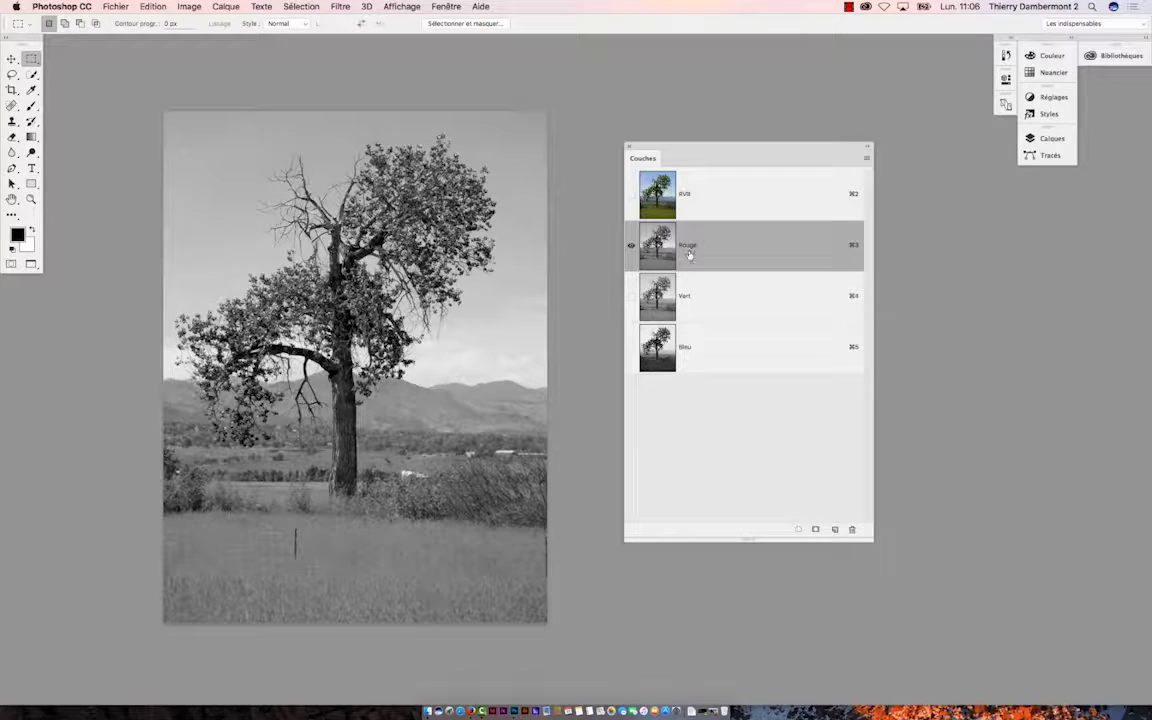
Select the Bleu channel and duplicate it, with the Couches panel moved further away from the image.
{"action": "left_click", "coordinate": [689, 358]}
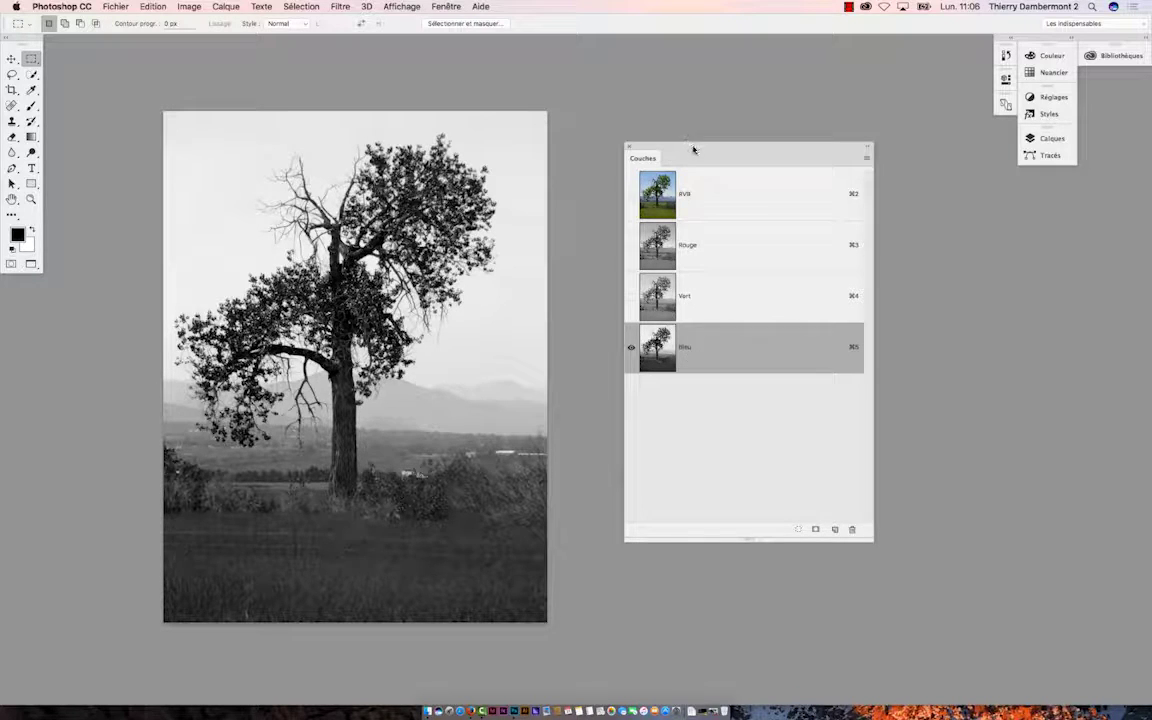
{"action": "left_click_drag", "start_coordinate": [693, 149], "coordinate": [753, 107]}
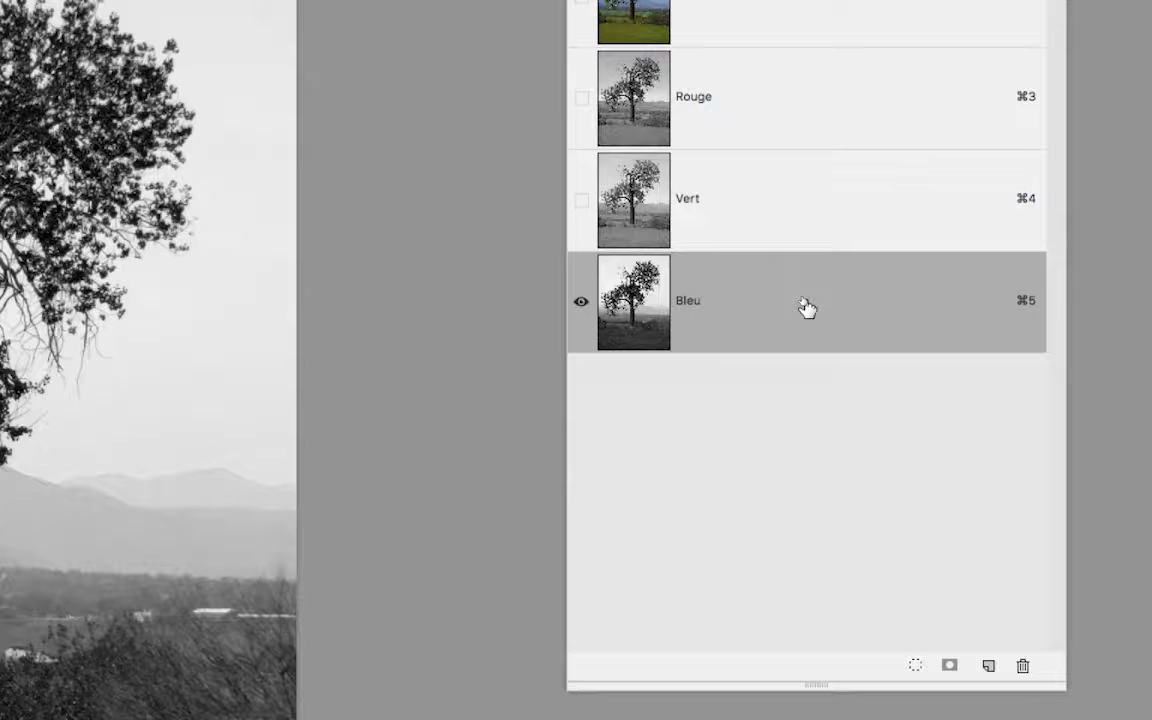
{"action": "left_click_drag", "start_coordinate": [807, 308], "coordinate": [990, 666]}
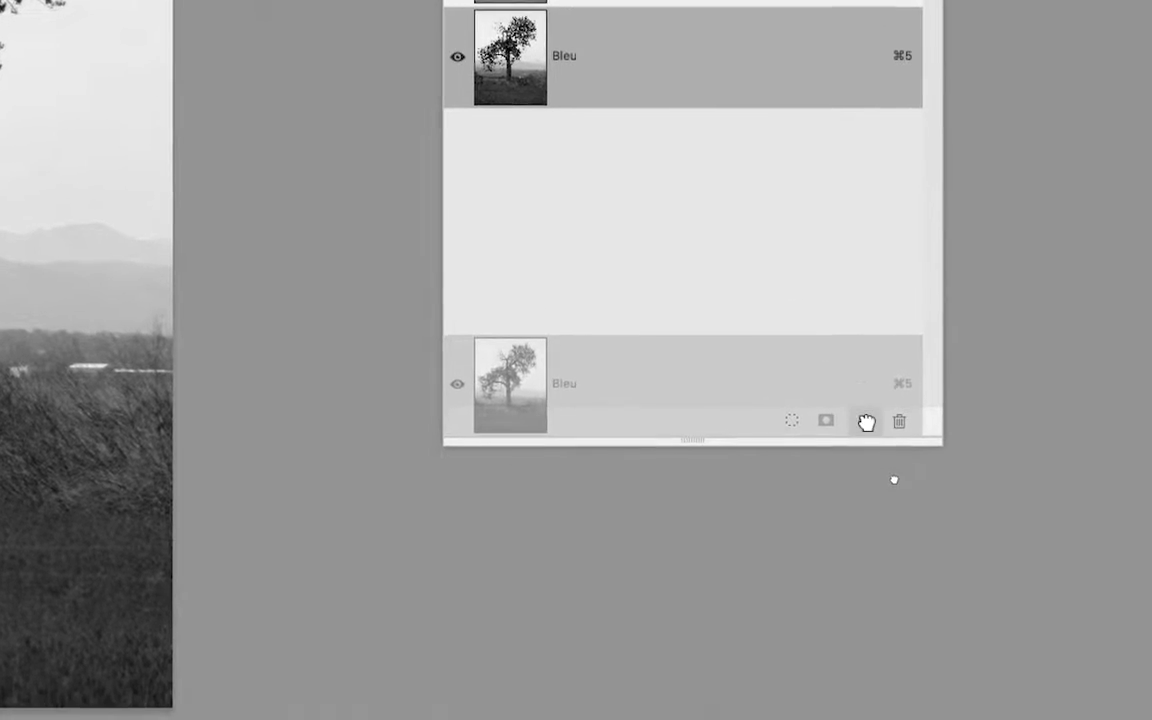
{"action": "left_click_drag", "start_coordinate": [866, 421], "coordinate": [866, 421]}
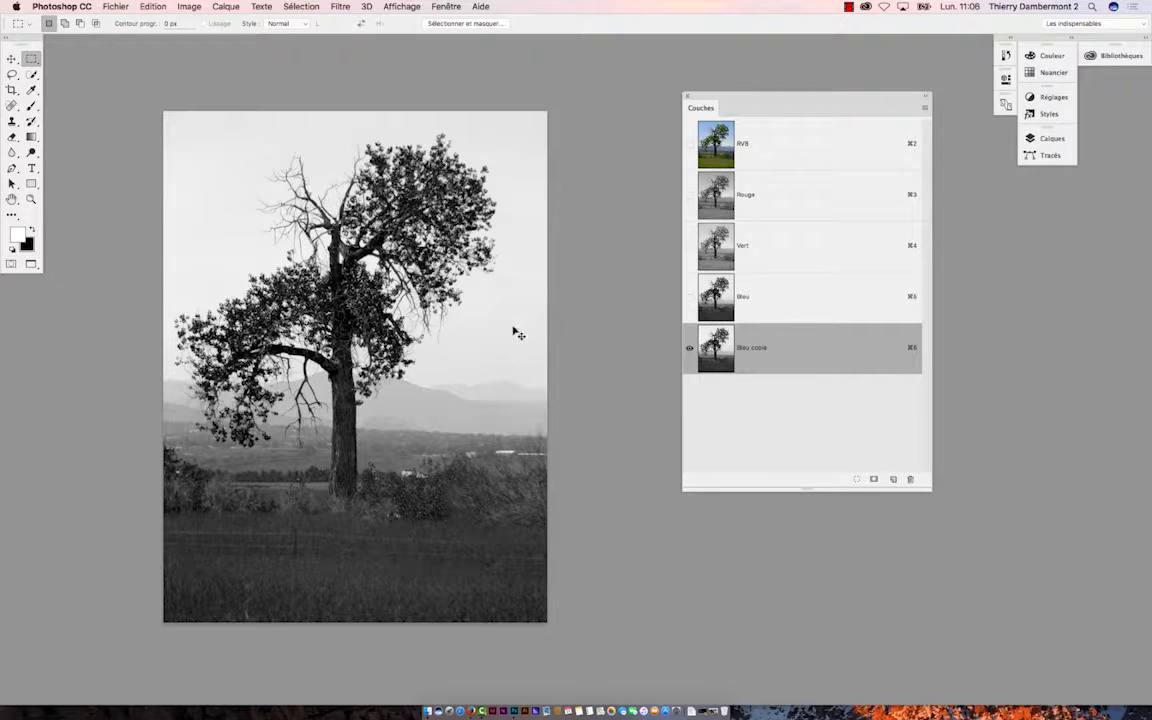
Switch to Firefox and replace the tree image search with a Google Images search for desert "public domain".
{"action": "key", "text": "super+Tab"}
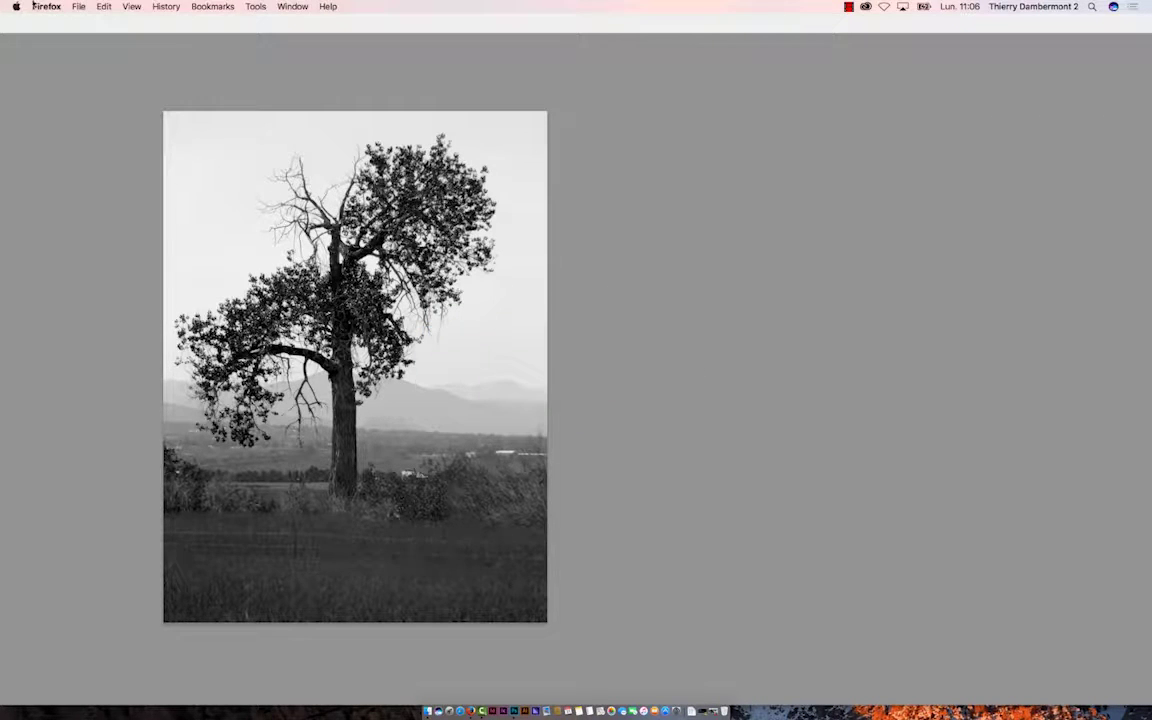
{"action": "left_click", "coordinate": [292, 6]}
{"action": "left_click", "coordinate": [316, 44]}
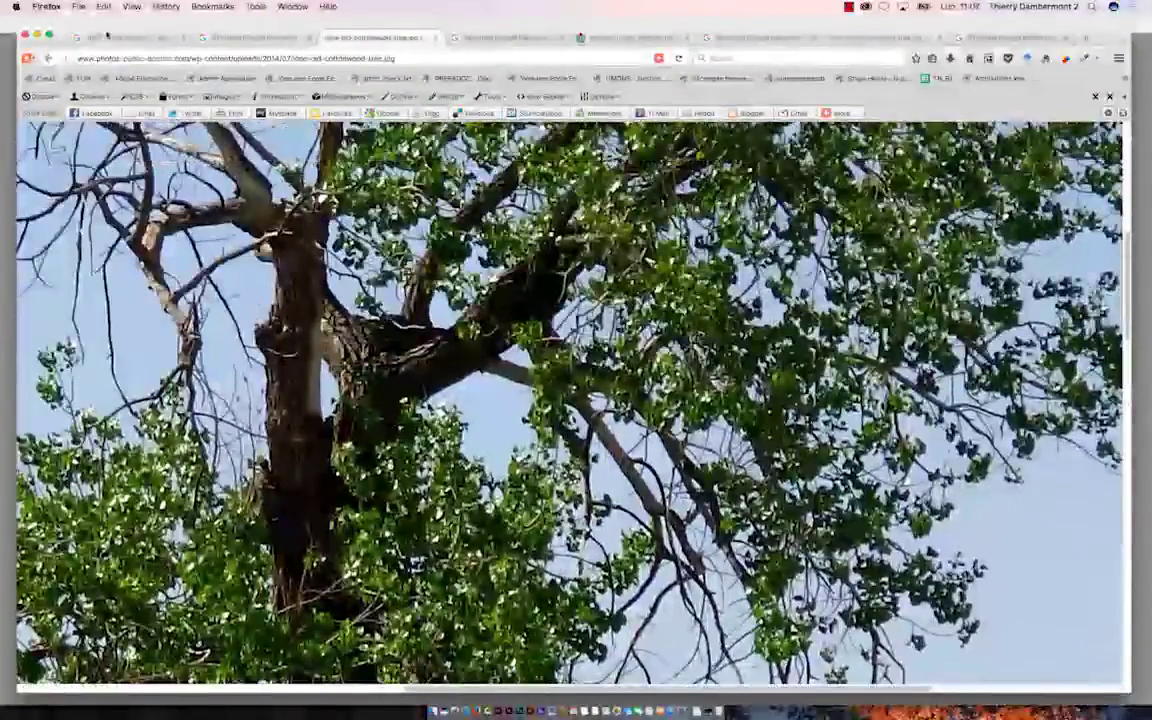
{"action": "left_click", "coordinate": [107, 36]}
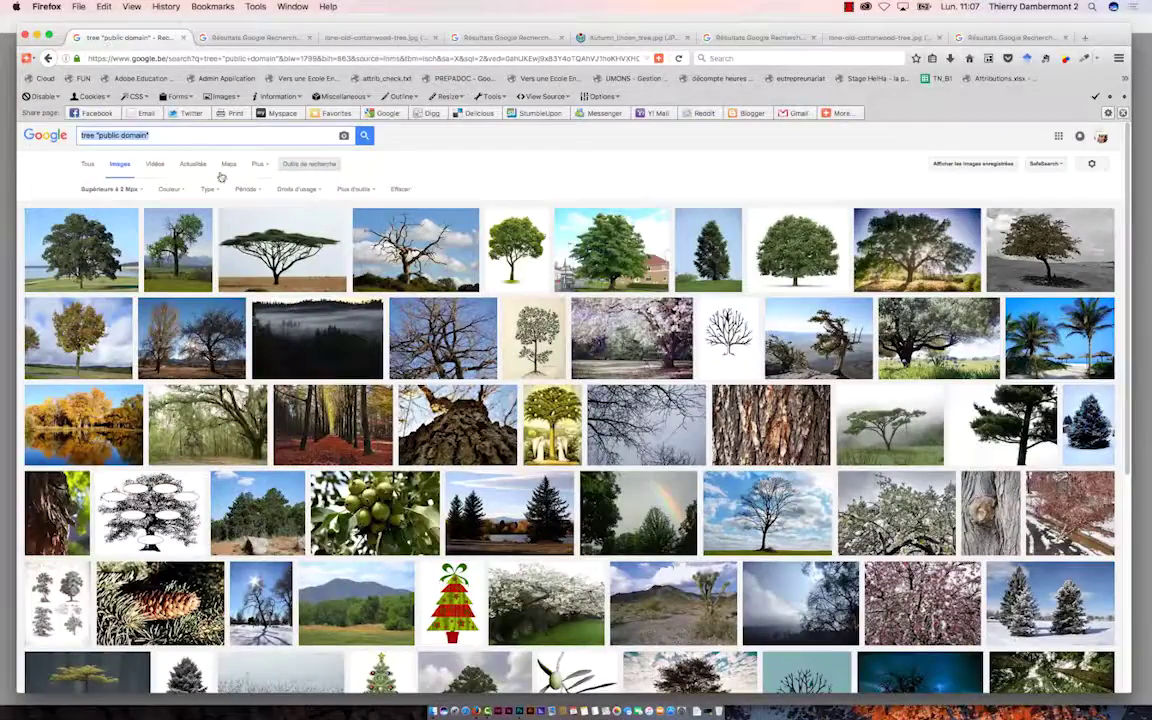
{"action": "double_click", "coordinate": [87, 134]}
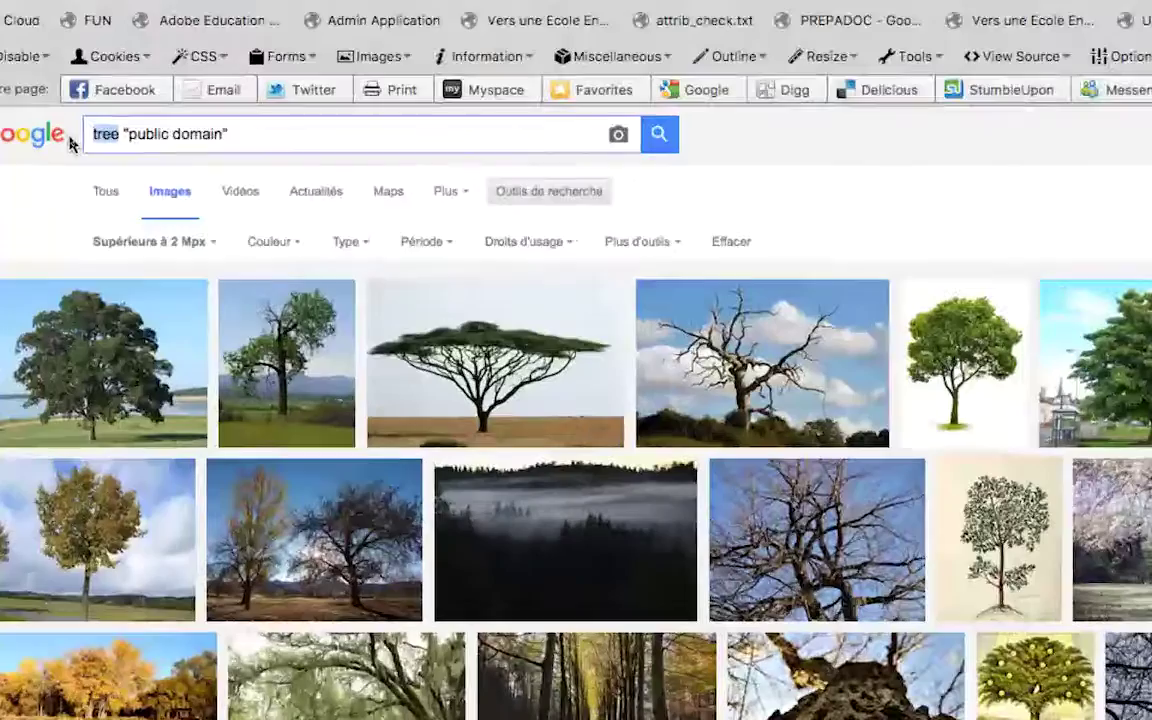
{"action": "type", "text": "dese"}
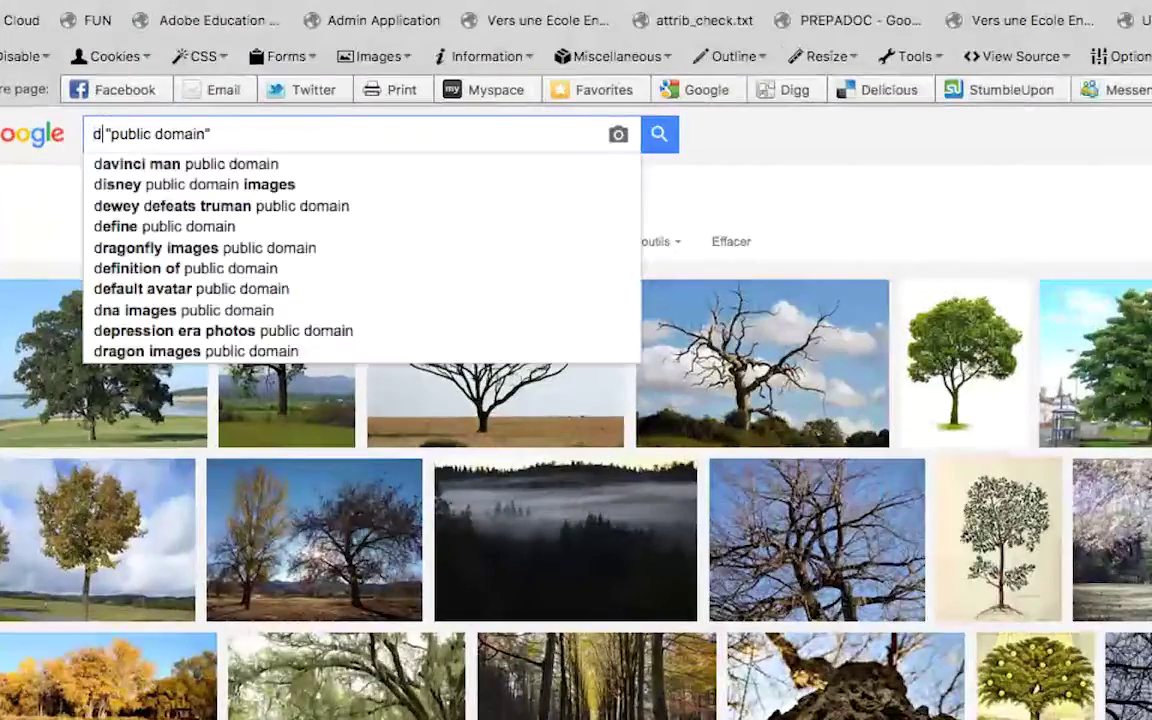
{"action": "type", "text": "rt"}
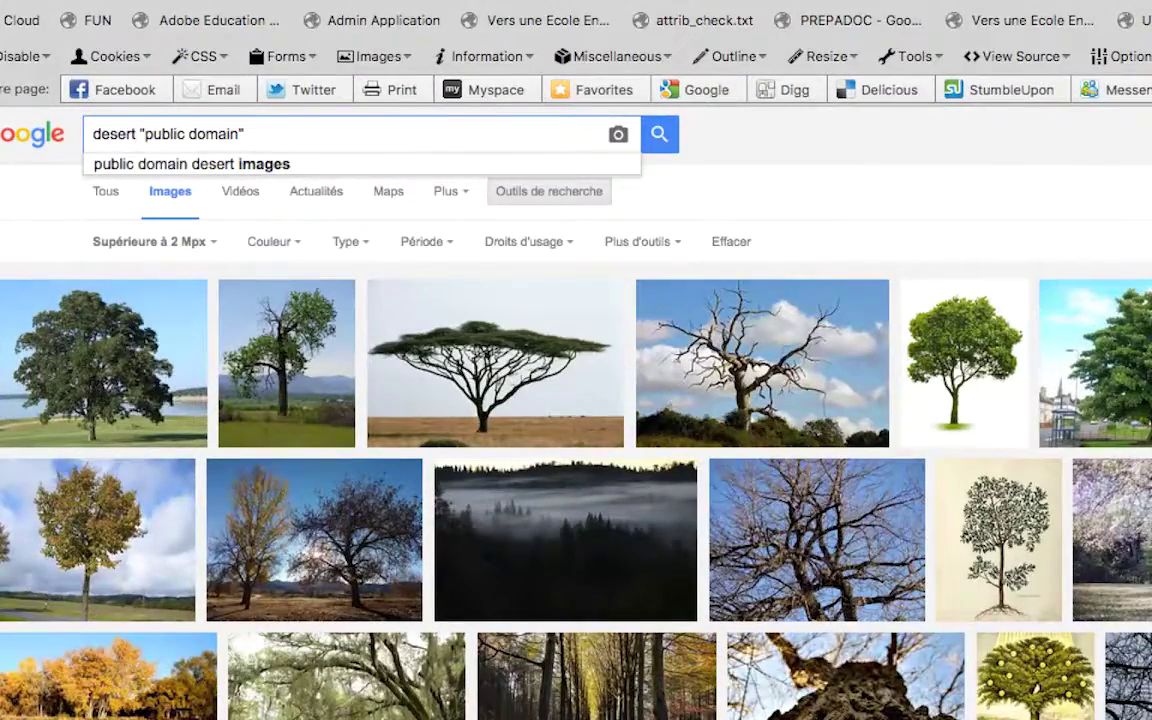
{"action": "key", "text": "Return"}
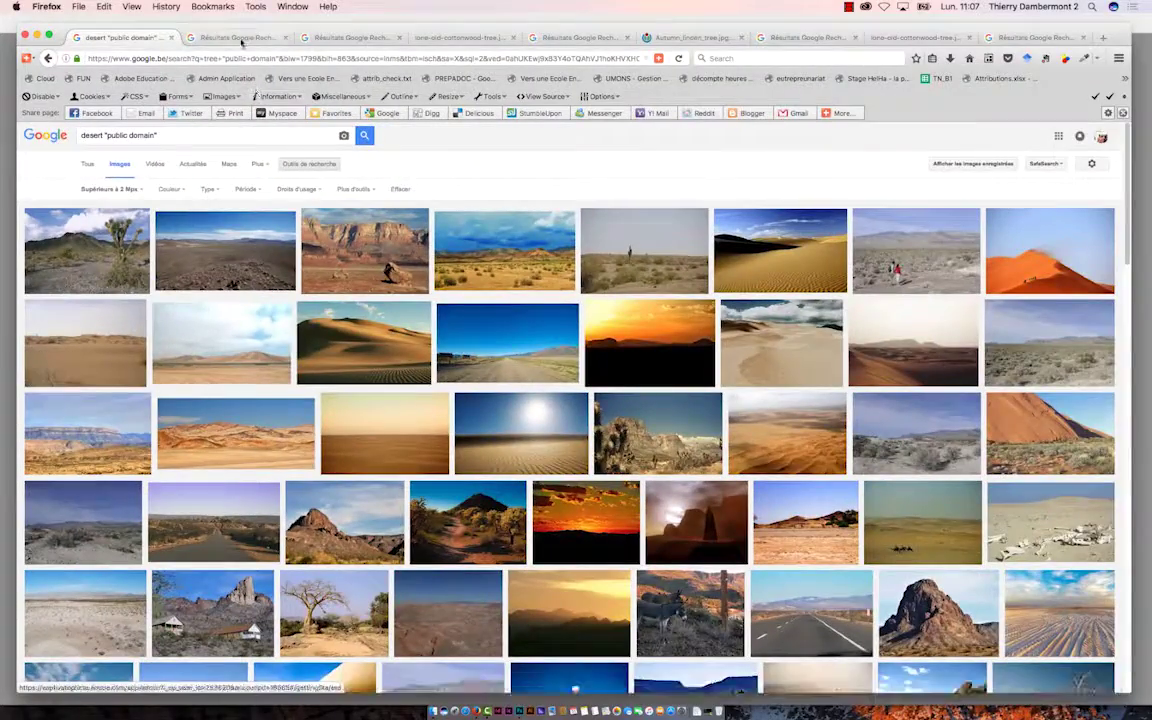
View the sandy desert photo at full size and save it as registan.jpg in the détourage par silhouette folder.
{"action": "left_click", "coordinate": [241, 39]}
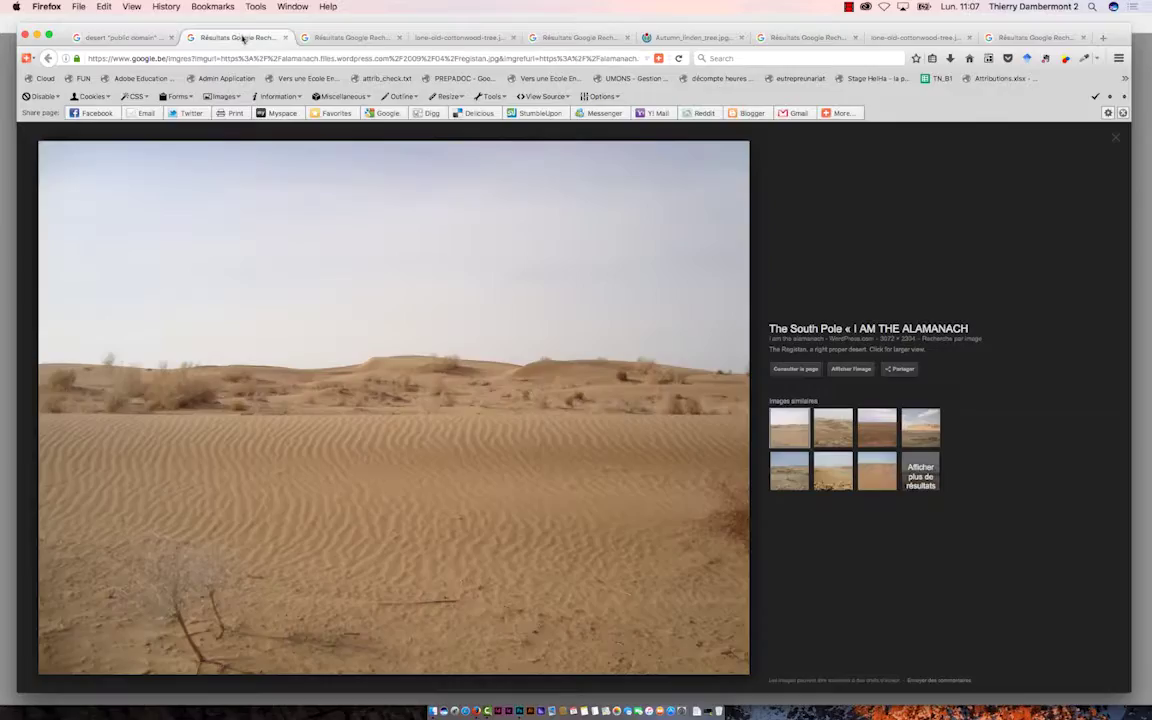
{"action": "left_click", "coordinate": [838, 369]}
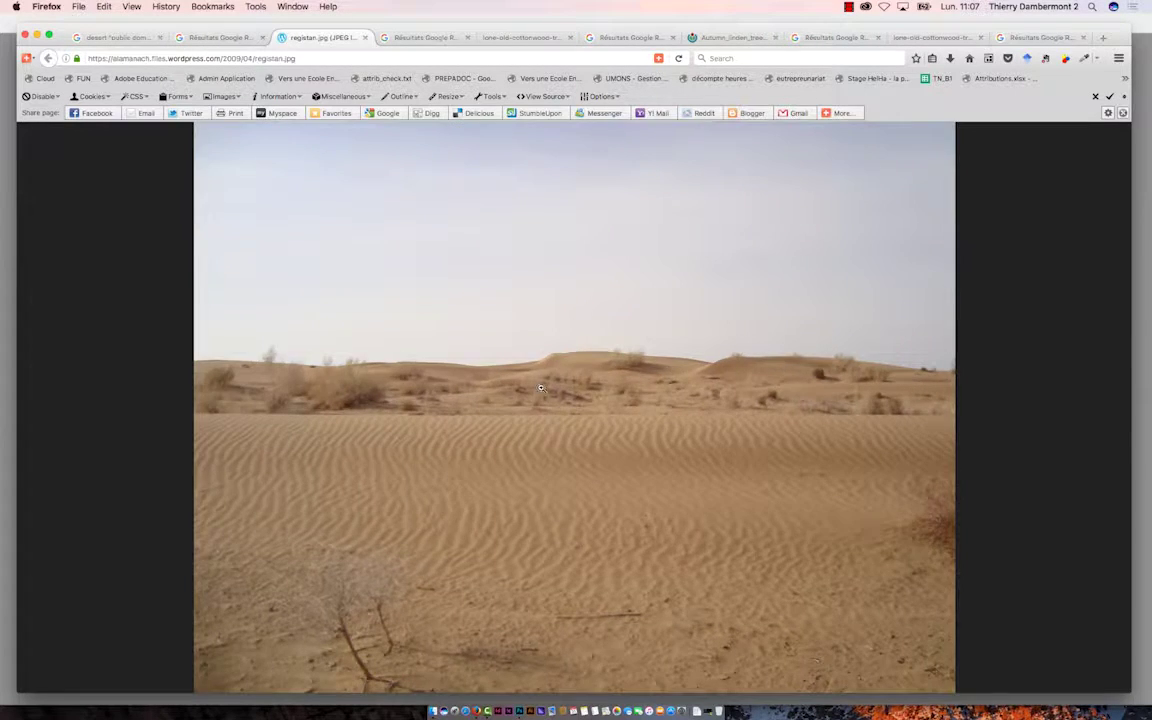
{"action": "left_click", "coordinate": [542, 389]}
{"action": "left_click", "coordinate": [542, 389]}
{"action": "right_click", "coordinate": [538, 397]}
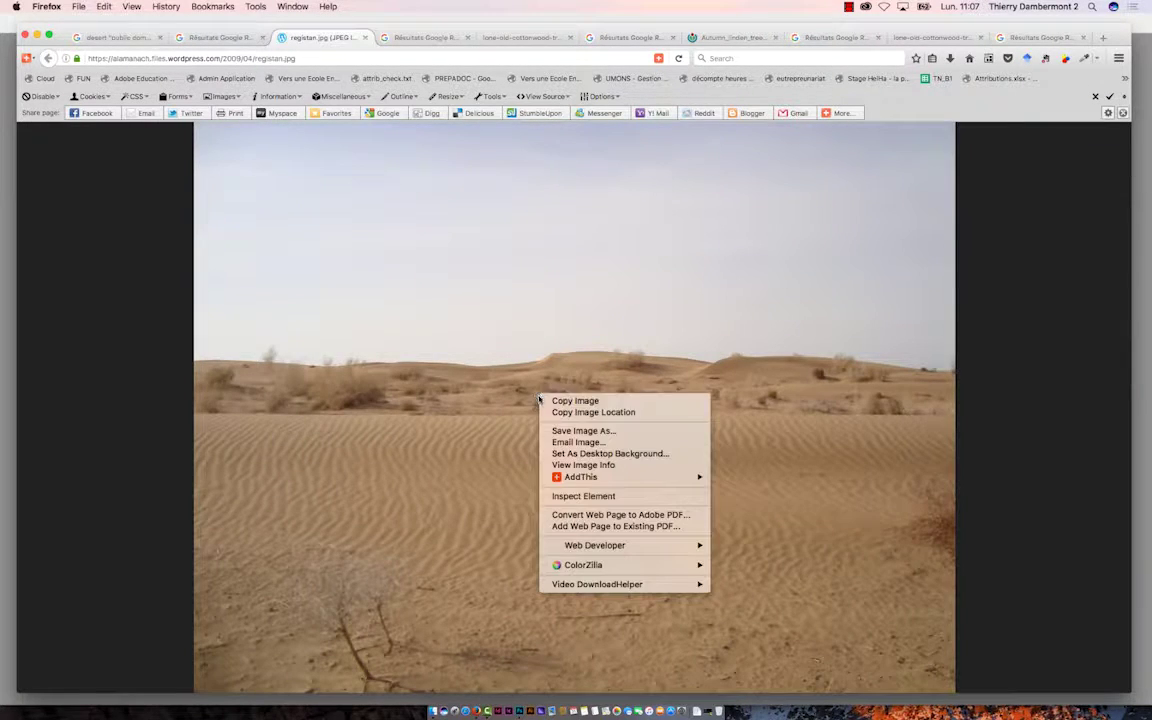
{"action": "left_click", "coordinate": [617, 432]}
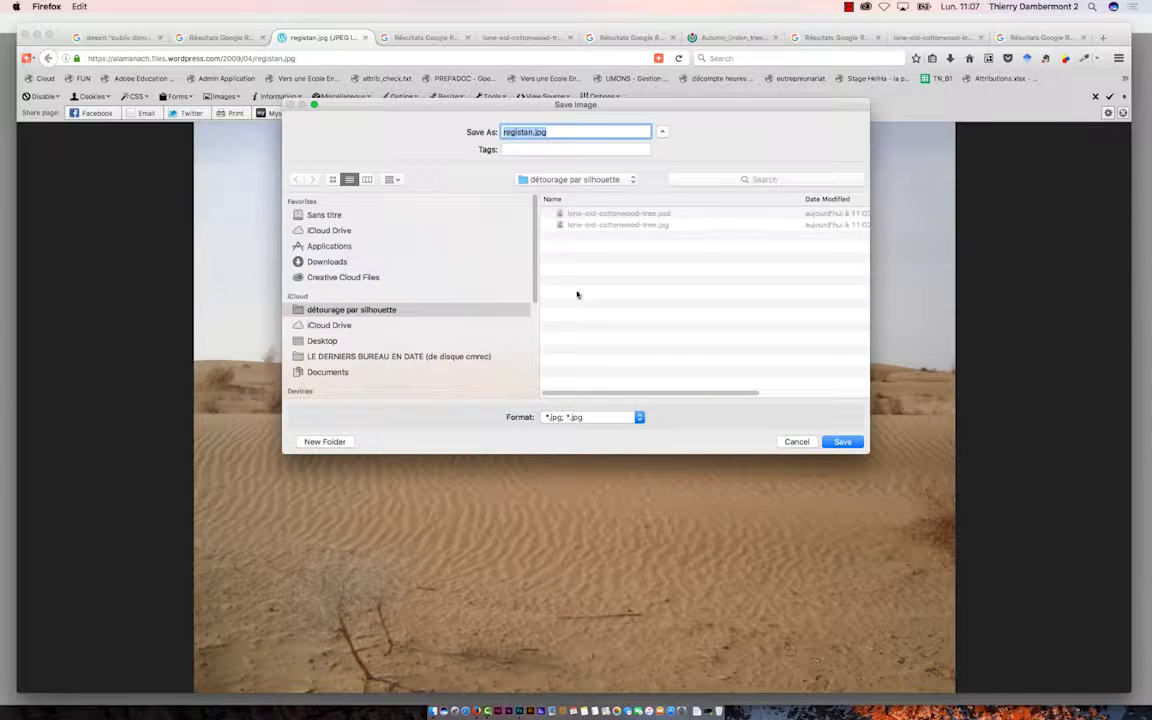
{"action": "left_click", "coordinate": [843, 443]}
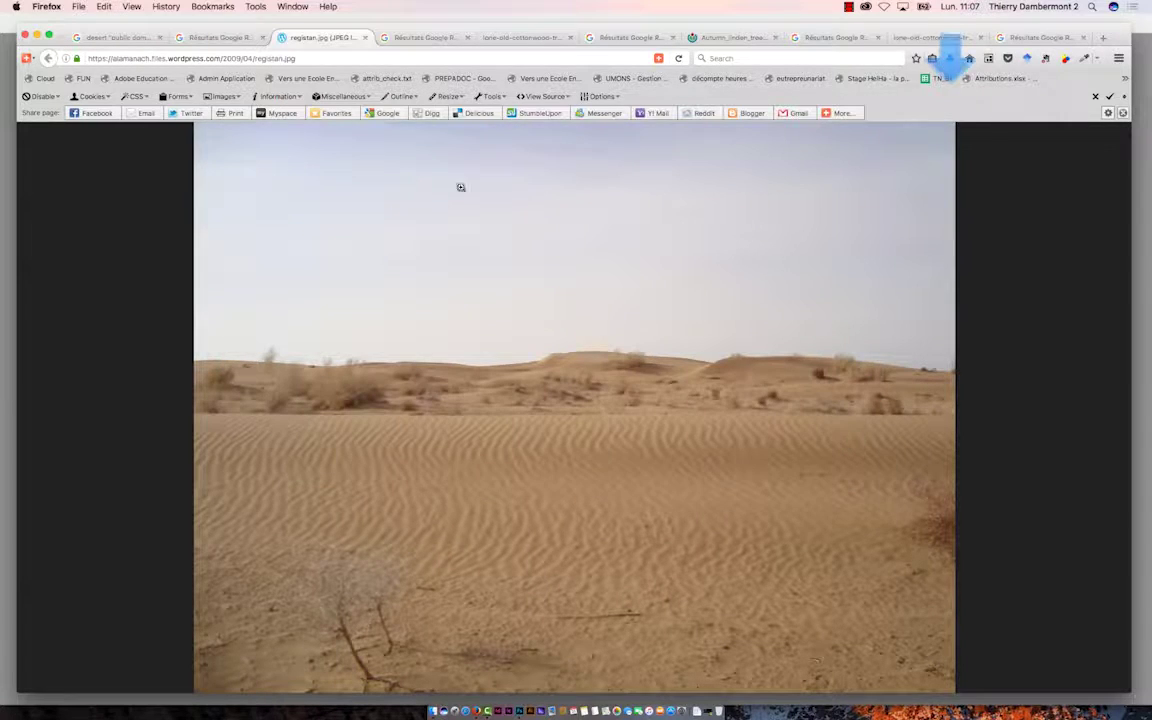
Switch to Photoshop and open registan.jpg from the détourage par silhouette folder.
{"action": "key", "text": "super+Tab"}
{"action": "left_click", "coordinate": [108, 7]}
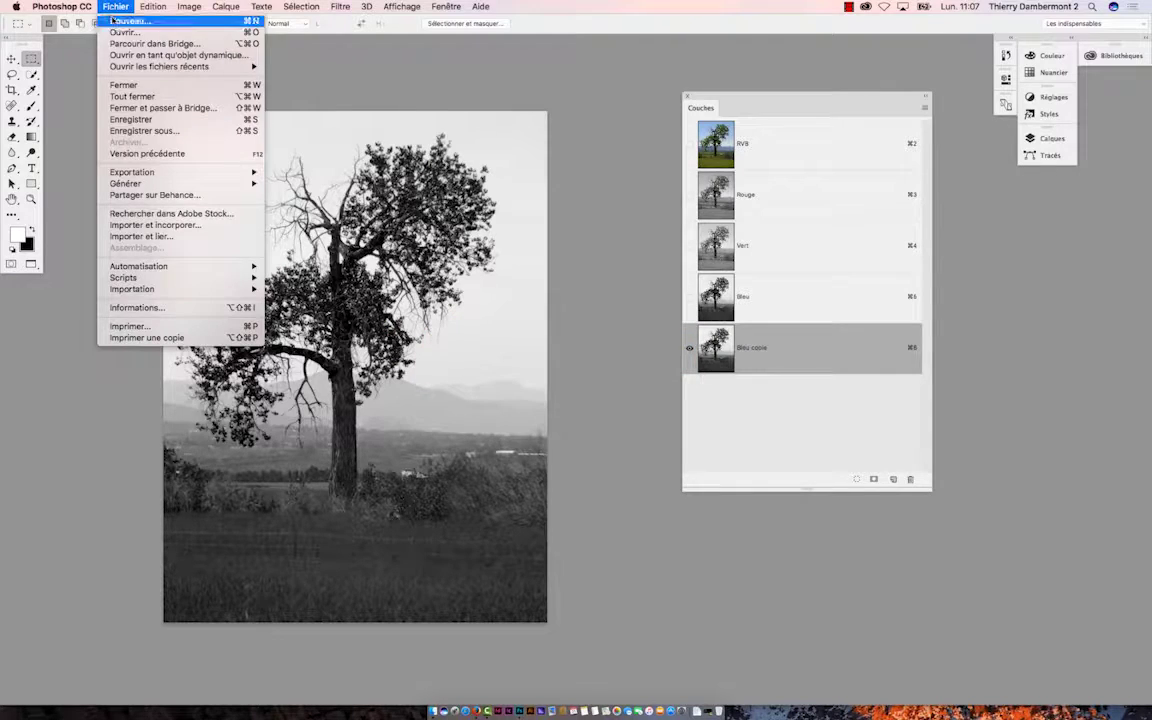
{"action": "left_click", "coordinate": [122, 32]}
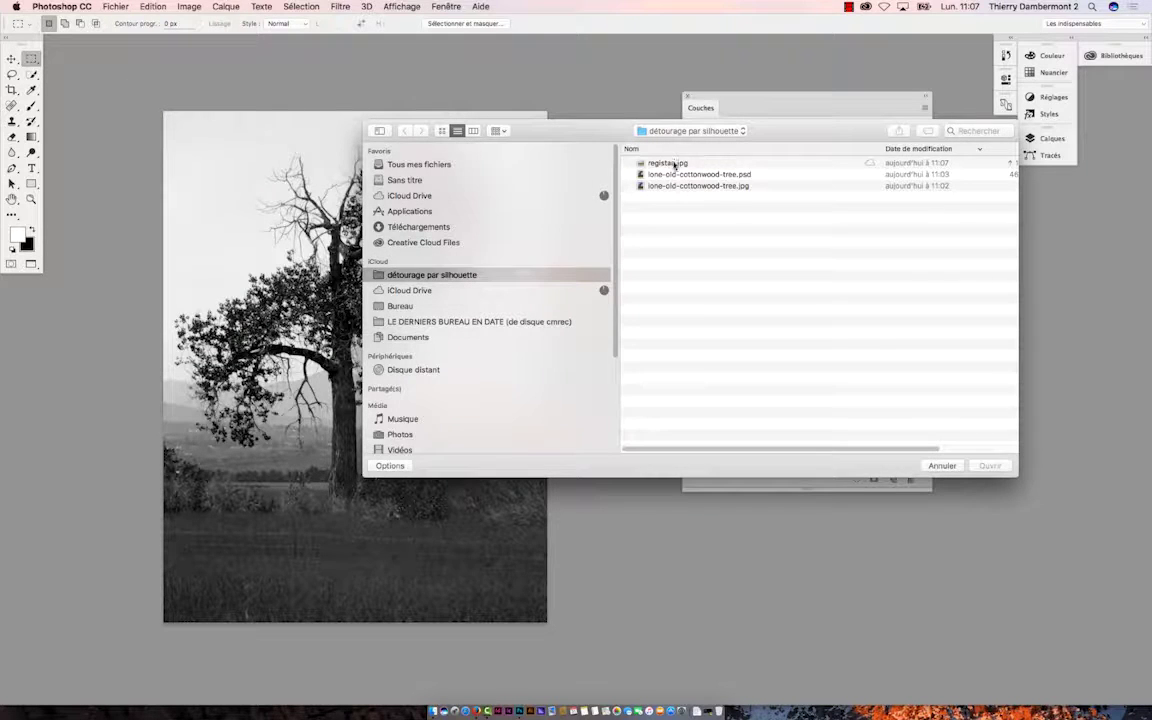
{"action": "left_click", "coordinate": [1003, 466]}
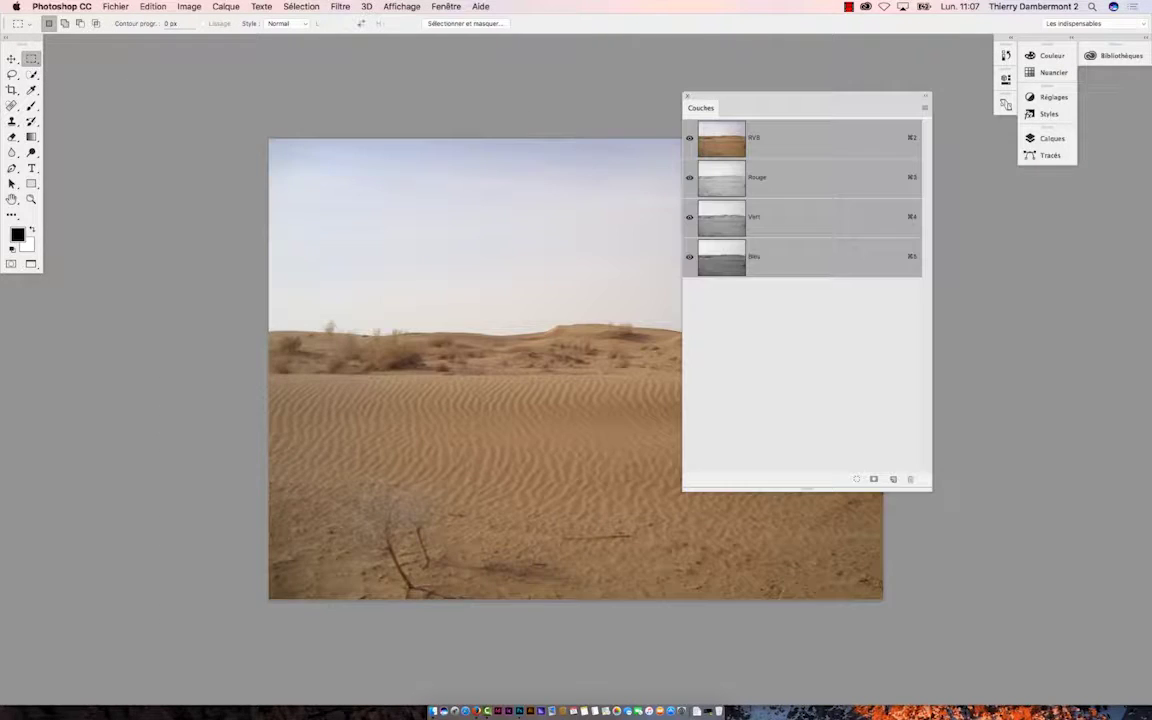
{"action": "left_click_drag", "start_coordinate": [516, 407], "coordinate": [398, 406]}
Save the desert photo in Photoshop format in the same folder, keeping the name registan.
{"action": "left_click", "coordinate": [115, 7]}
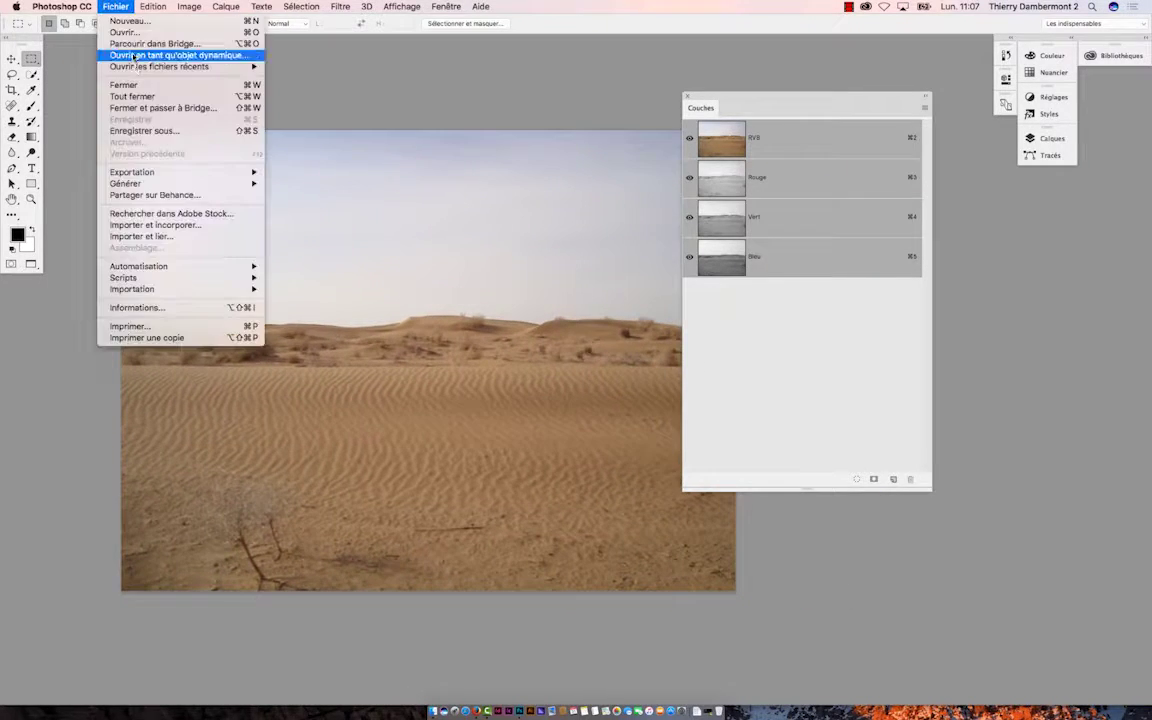
{"action": "left_click", "coordinate": [166, 133]}
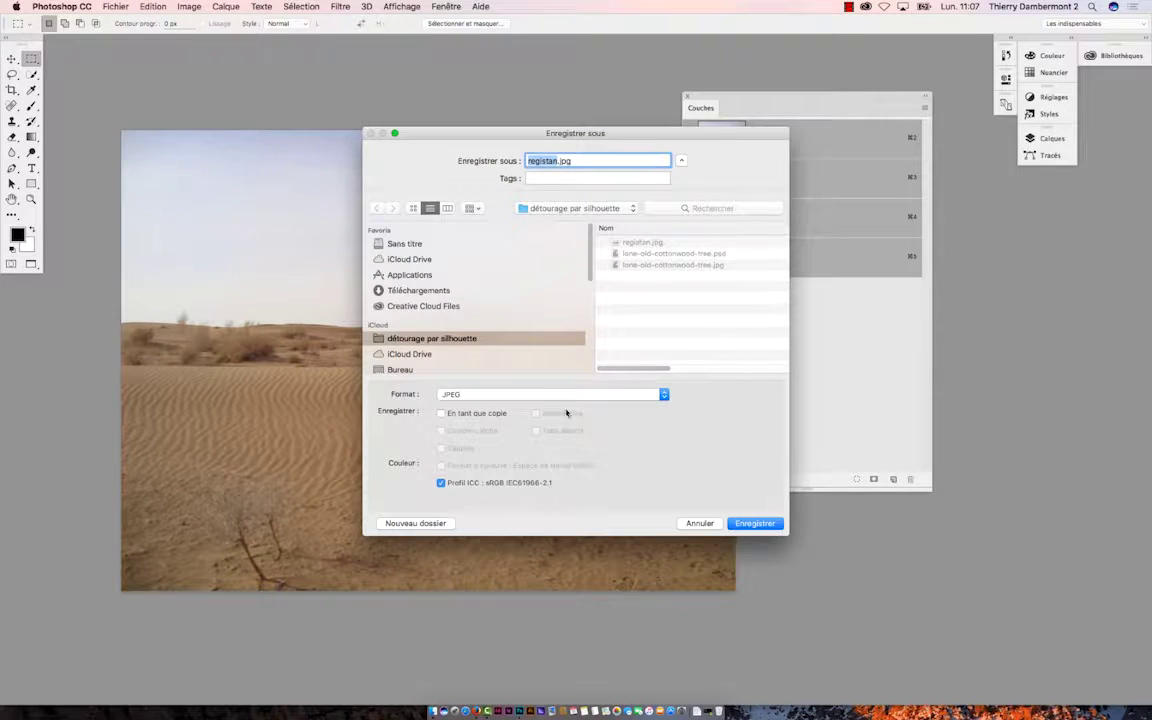
{"action": "left_click", "coordinate": [541, 395]}
{"action": "left_click", "coordinate": [465, 313]}
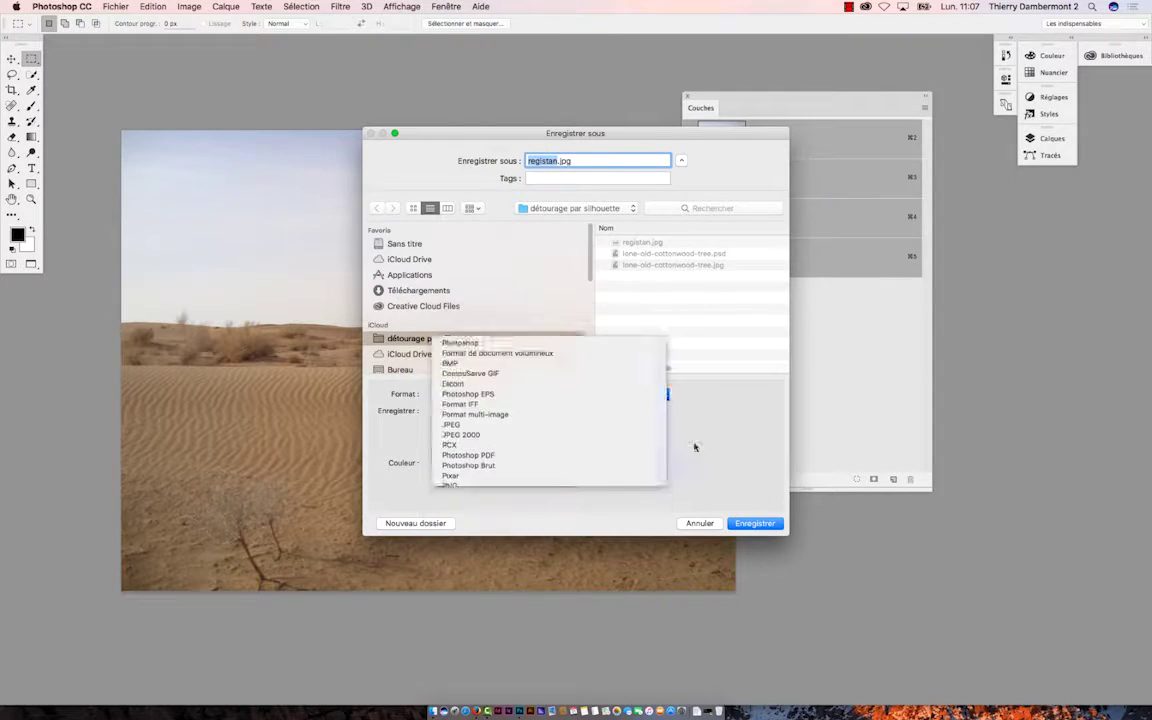
{"action": "left_click", "coordinate": [758, 523]}
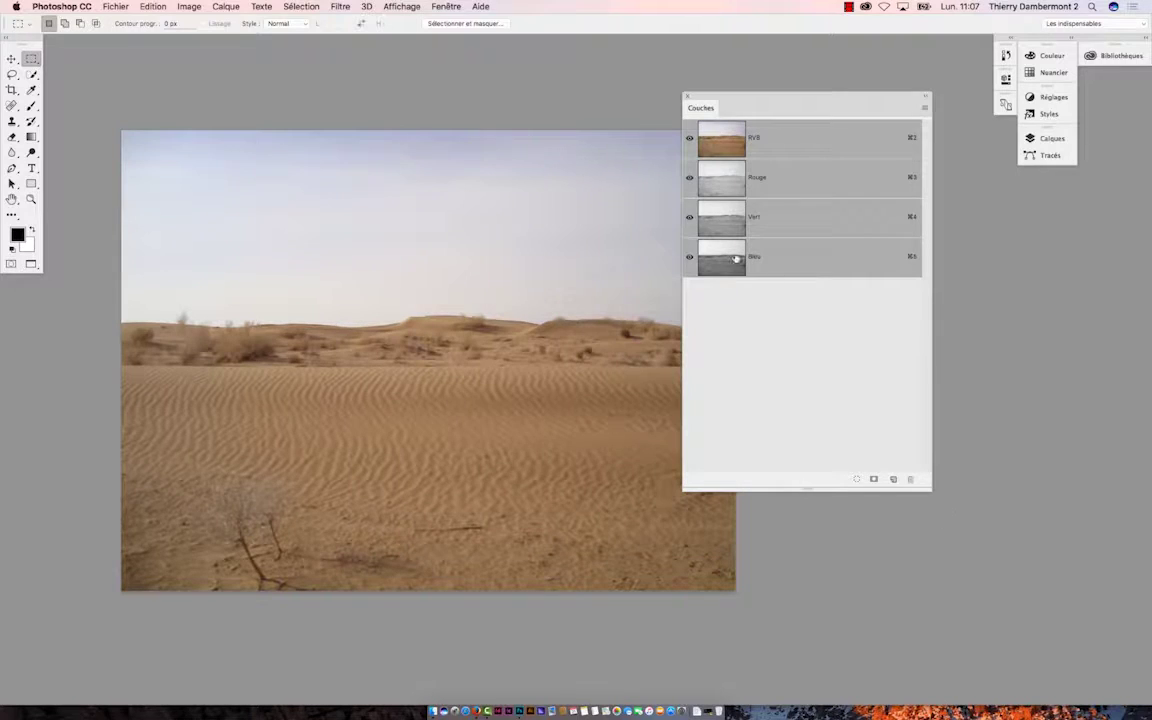
Move the Couches panel clear of the desert image and detach the Calques panel from its dock as a floating panel.
{"action": "left_click_drag", "start_coordinate": [718, 97], "coordinate": [913, 213]}
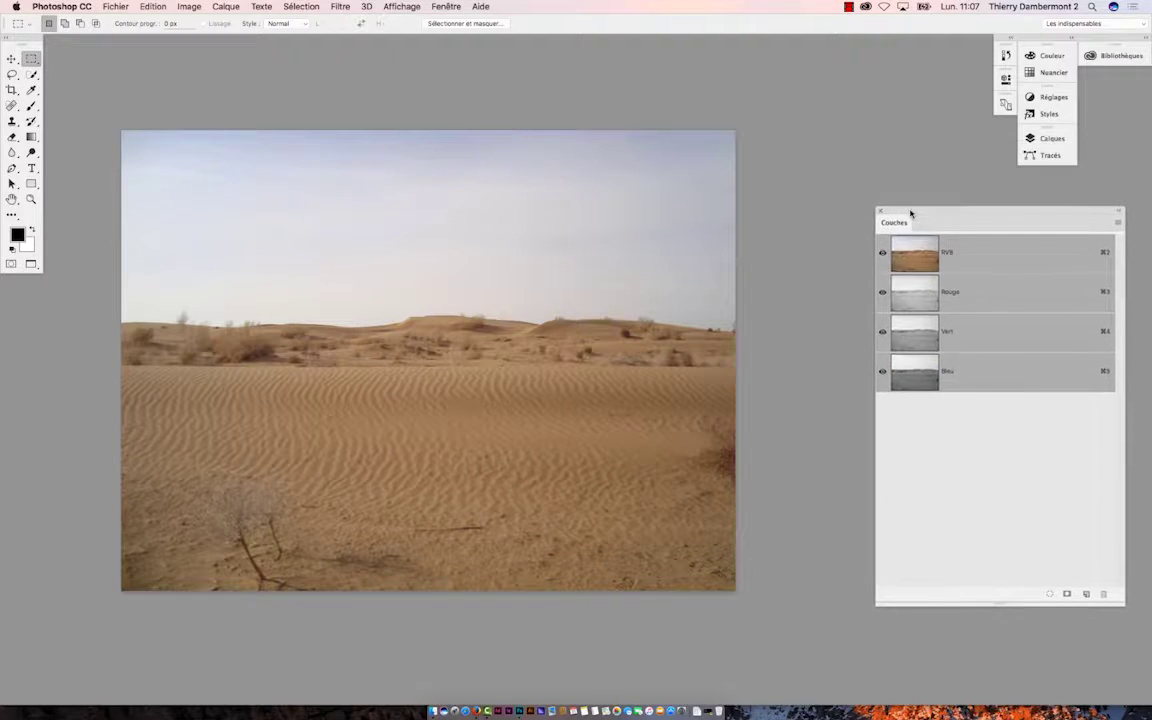
{"action": "left_click_drag", "start_coordinate": [679, 261], "coordinate": [622, 229]}
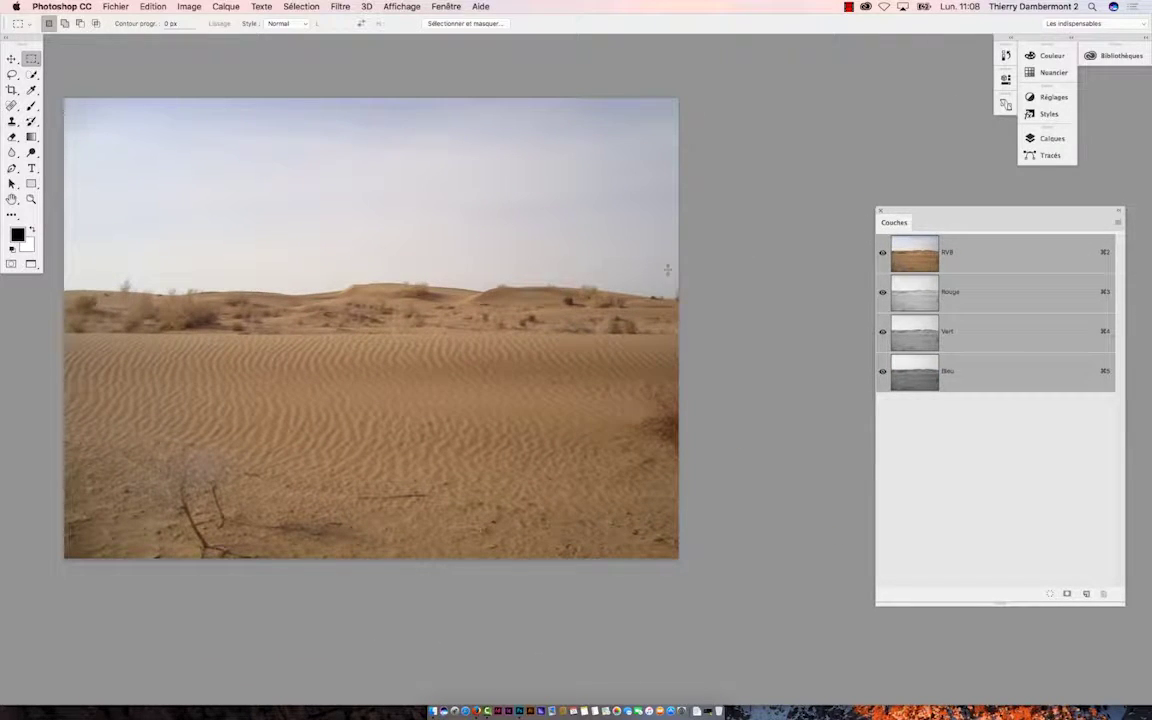
{"action": "left_click", "coordinate": [446, 6]}
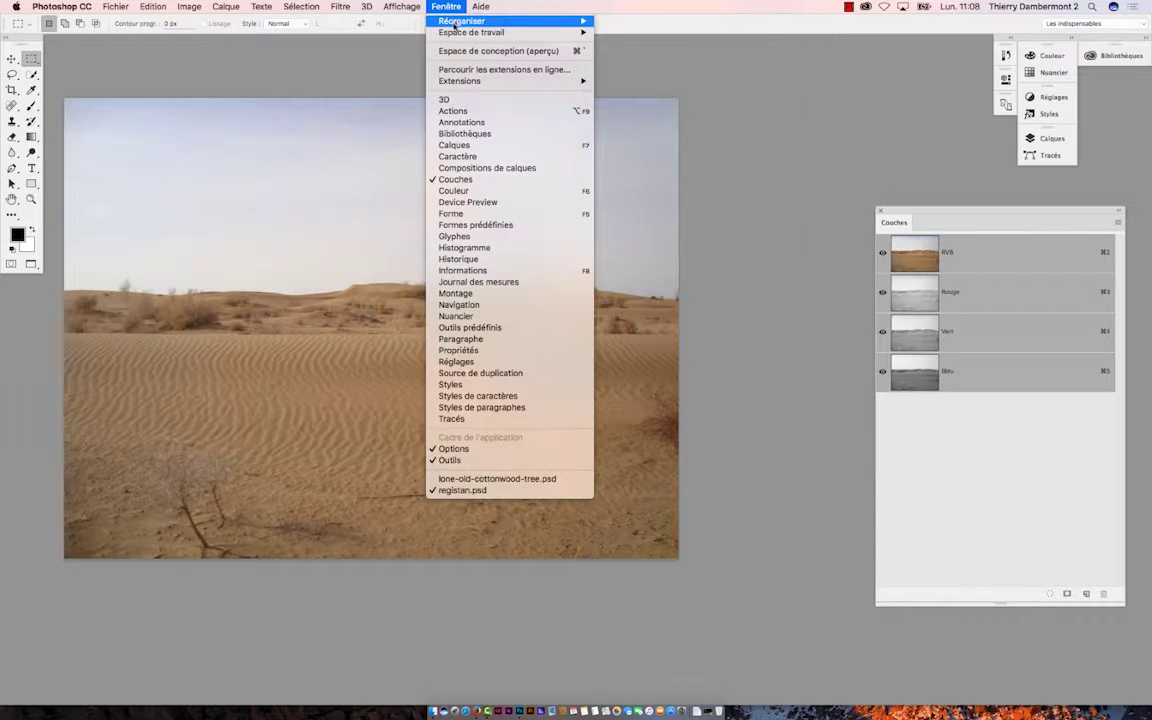
{"action": "left_click", "coordinate": [455, 145]}
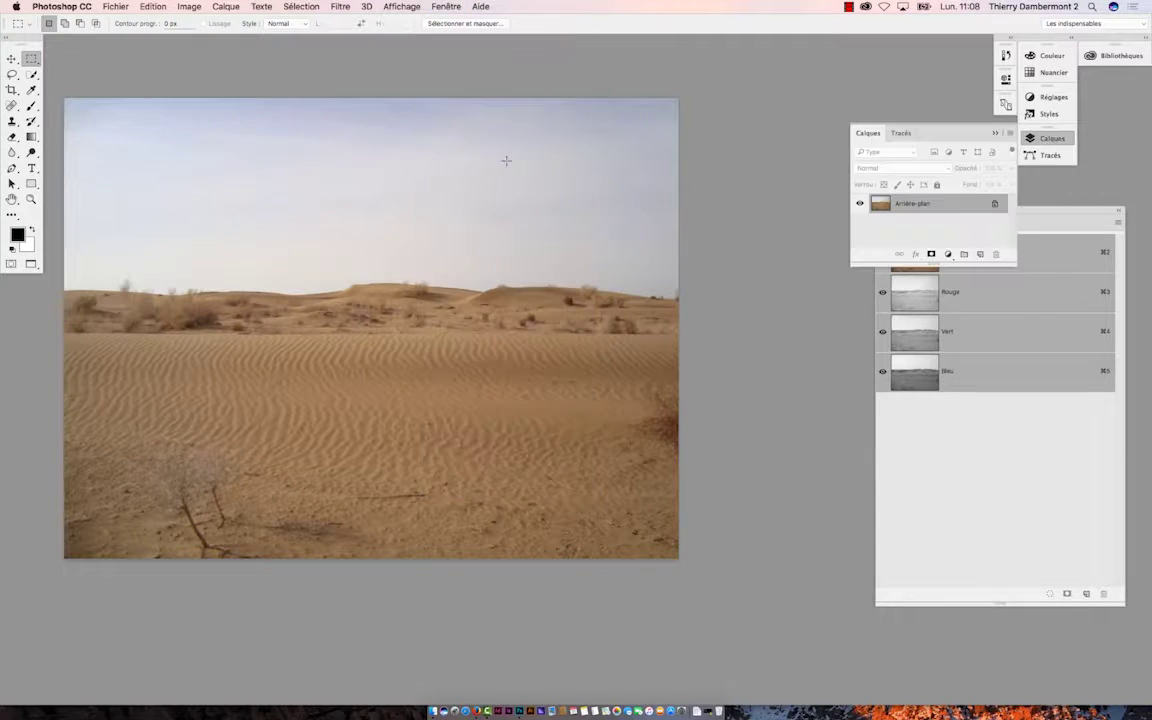
{"action": "left_click_drag", "start_coordinate": [868, 134], "coordinate": [646, 175]}
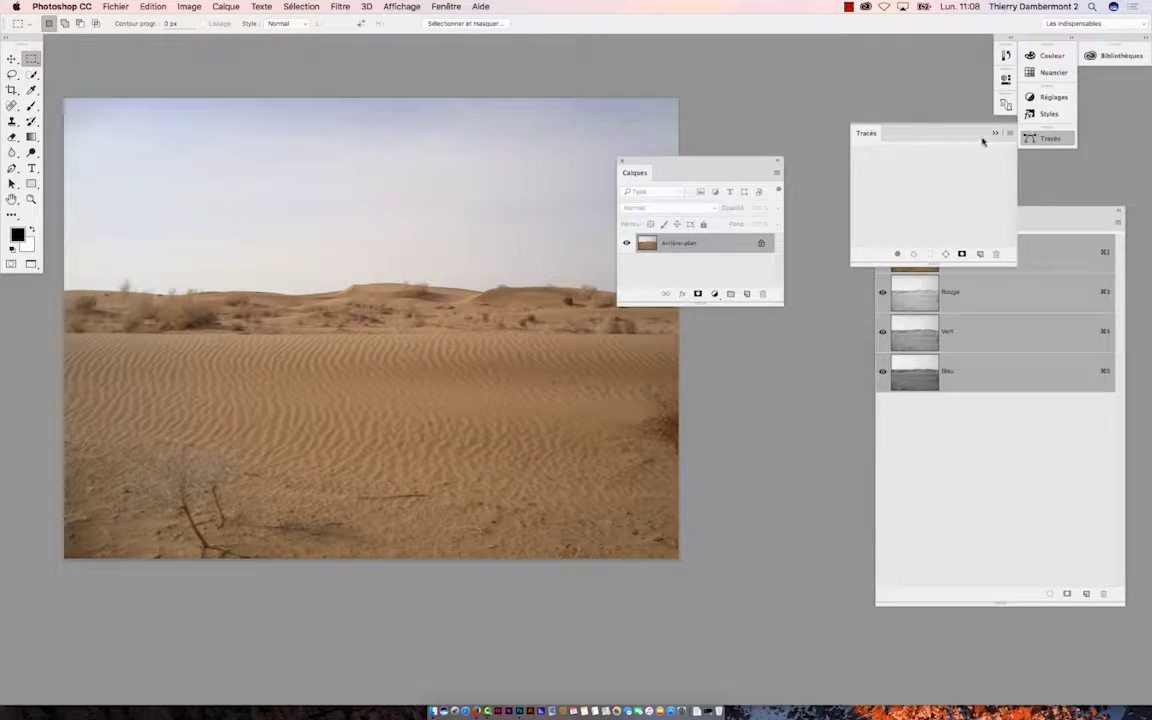
{"action": "left_click", "coordinate": [995, 133]}
Set the layer thumbnails to the largest size and enlarge the Calques panel.
{"action": "left_click", "coordinate": [776, 172]}
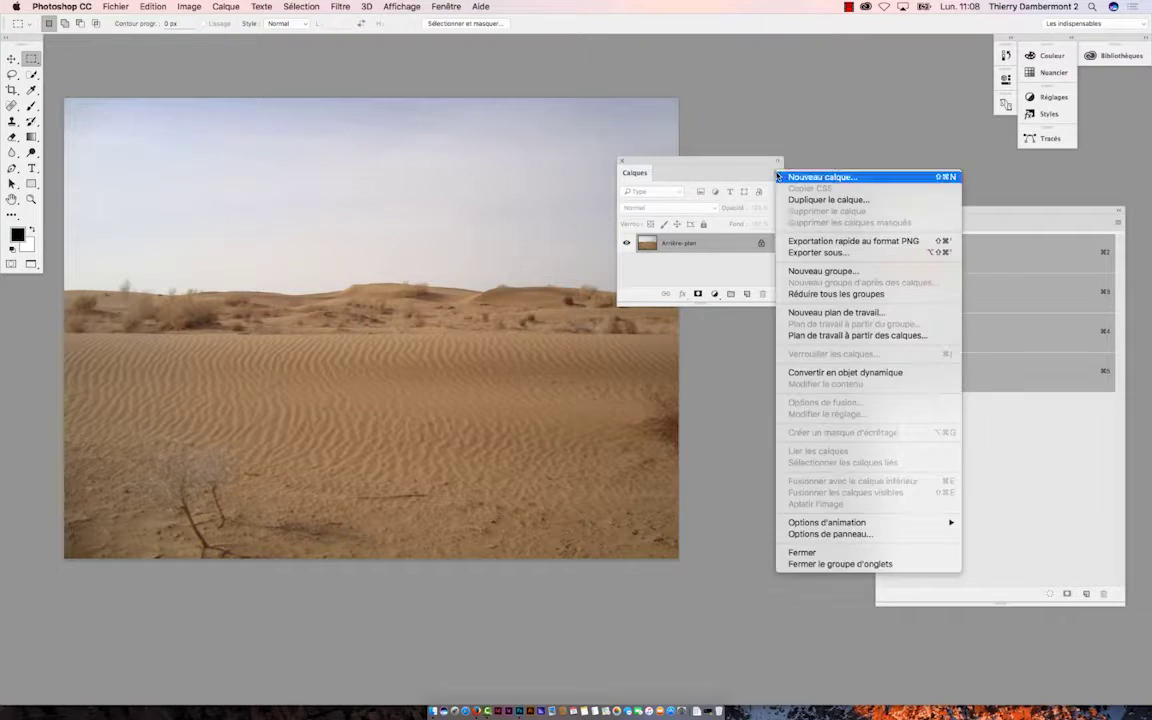
{"action": "left_click", "coordinate": [864, 536]}
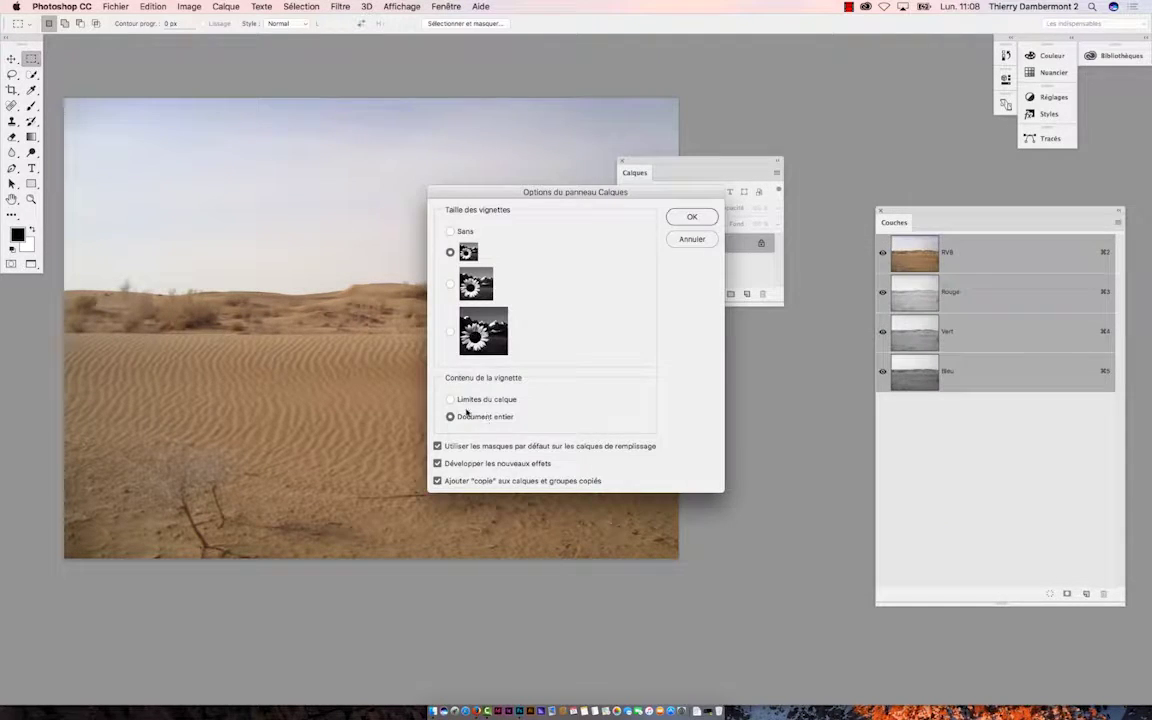
{"action": "left_click", "coordinate": [690, 219]}
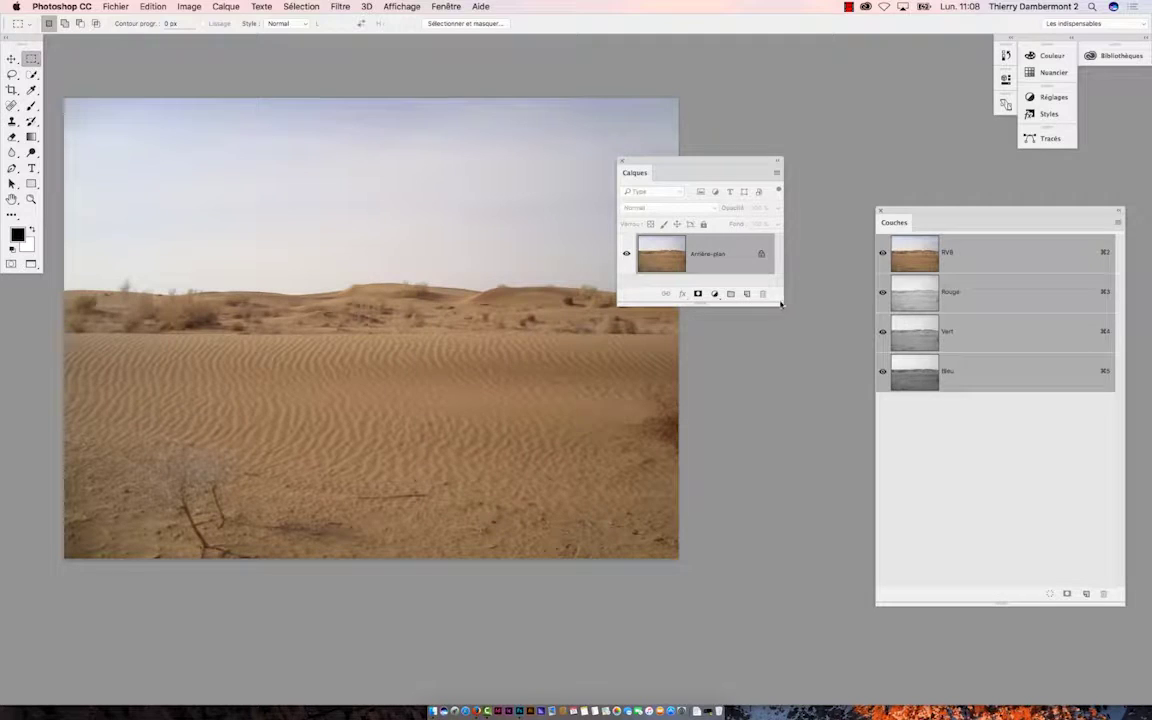
{"action": "left_click_drag", "start_coordinate": [780, 302], "coordinate": [836, 347]}
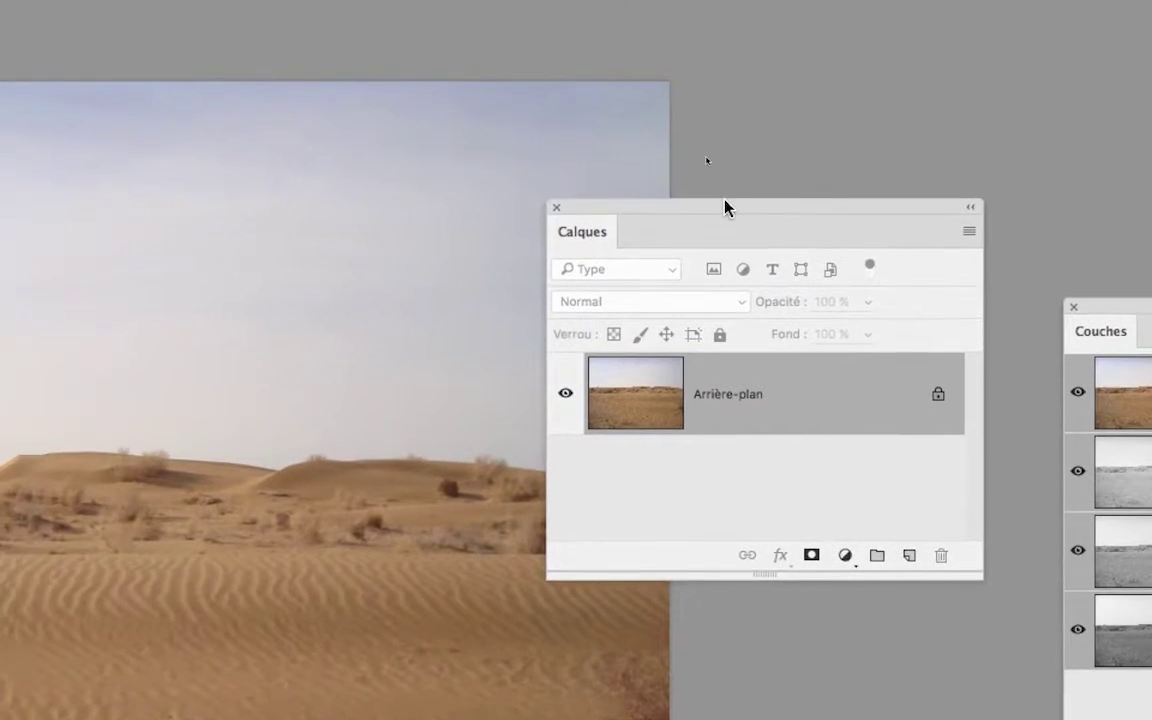
Reposition the floating Calques panel near the desert photo's upper corner, clear of the Couches panel.
{"action": "left_click_drag", "start_coordinate": [652, 45], "coordinate": [552, 98]}
{"action": "left_click_drag", "start_coordinate": [692, 228], "coordinate": [688, 280]}
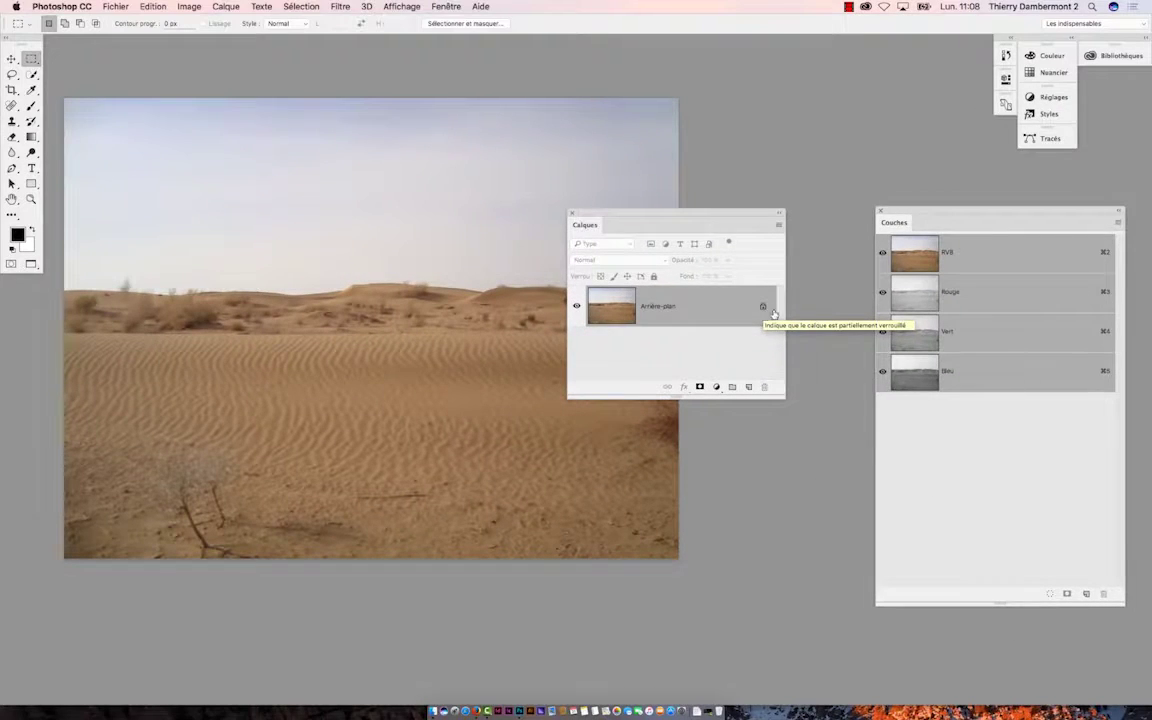
{"action": "left_click_drag", "start_coordinate": [682, 222], "coordinate": [731, 150]}
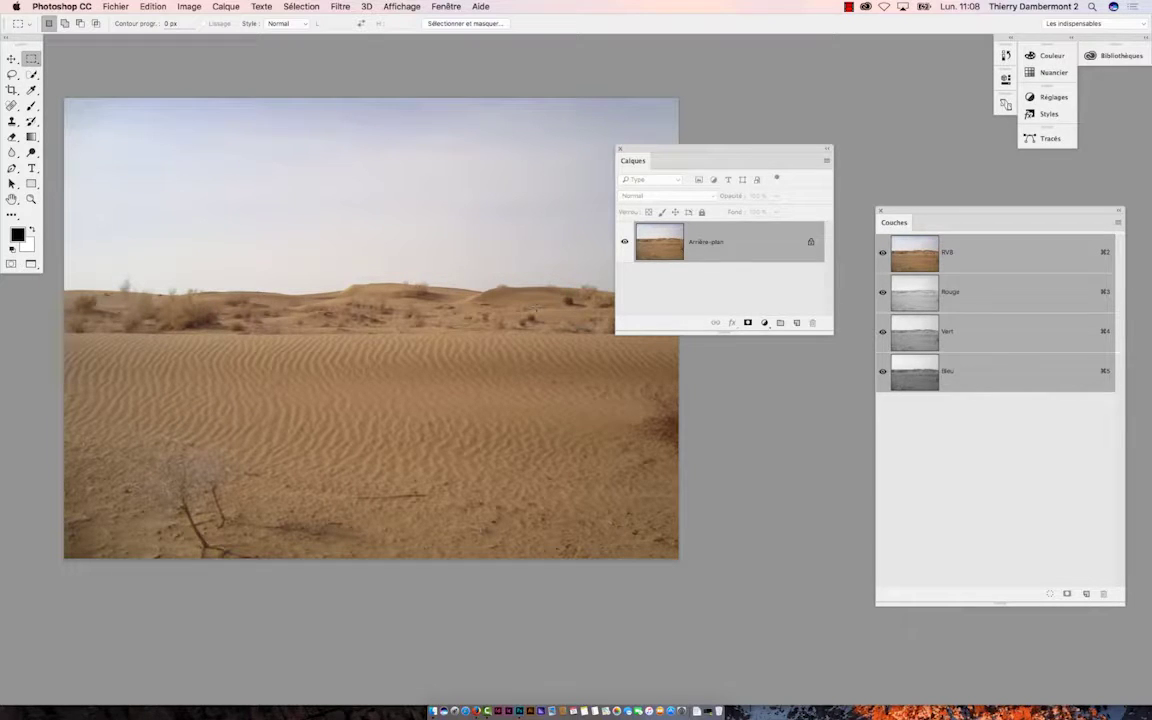
{"action": "key", "text": "super+Tab"}
{"action": "key", "text": "super+Tab"}
{"action": "left_click_drag", "start_coordinate": [733, 153], "coordinate": [751, 62]}
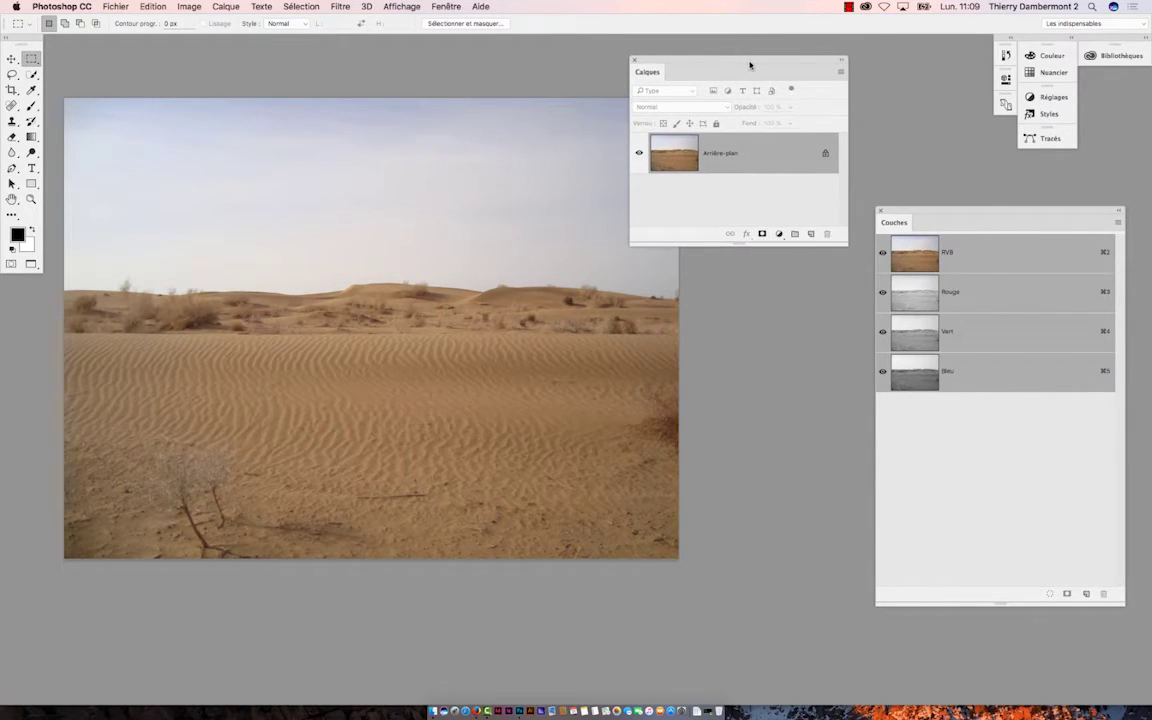